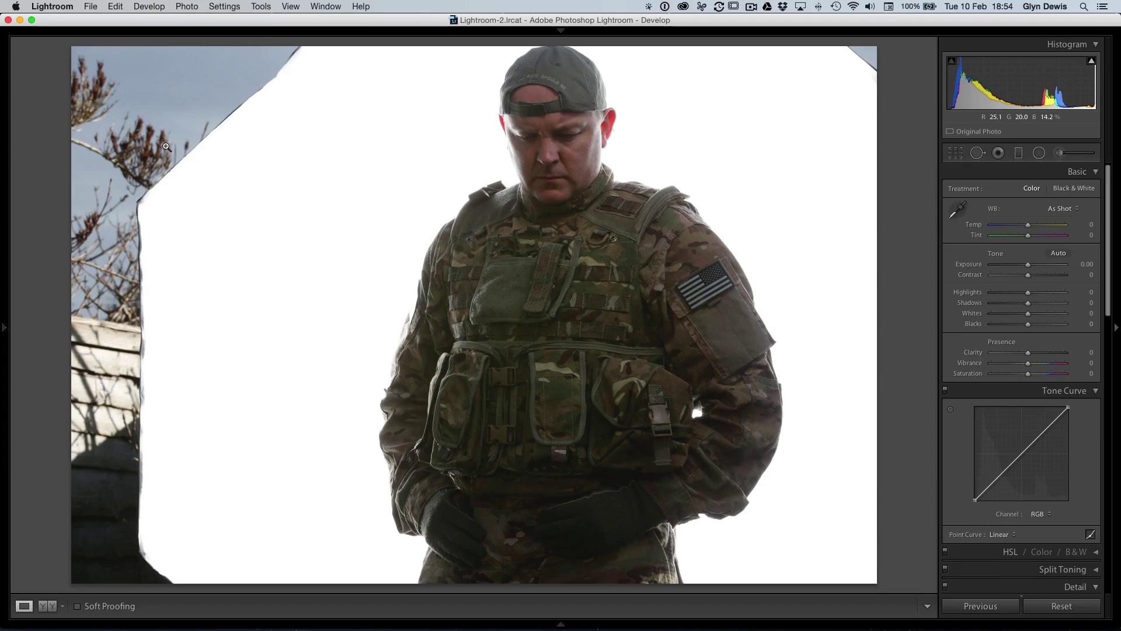
- Show the edited portrait of the soldier on white in Lightroom, and switch to the photo open in Photoshop
key("Right")
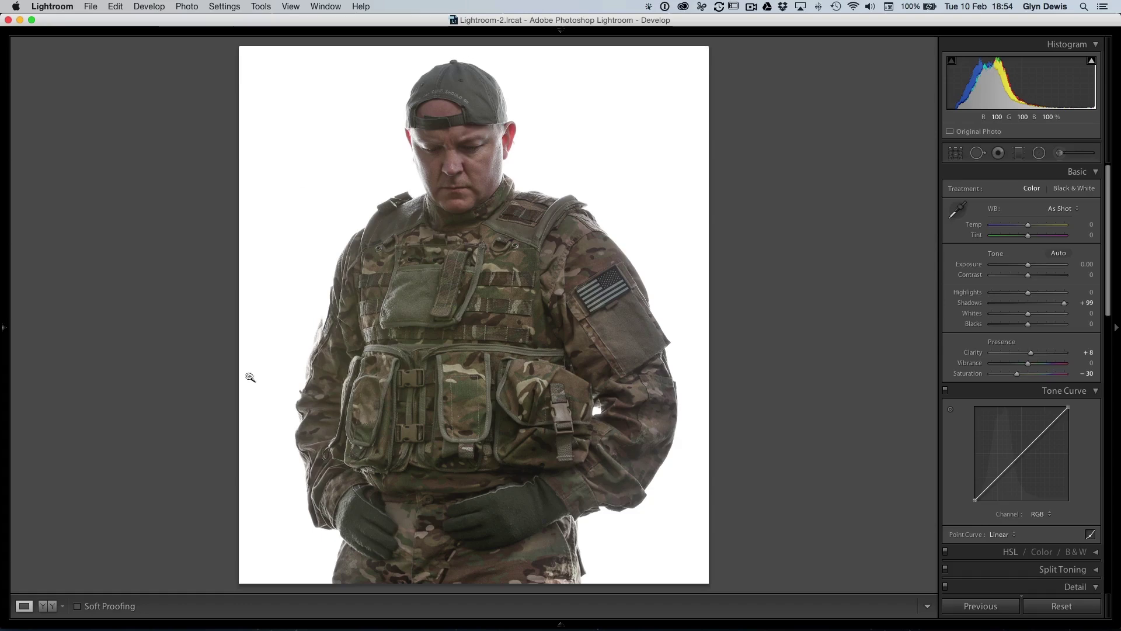
key("super+Tab")
key("super+Tab")
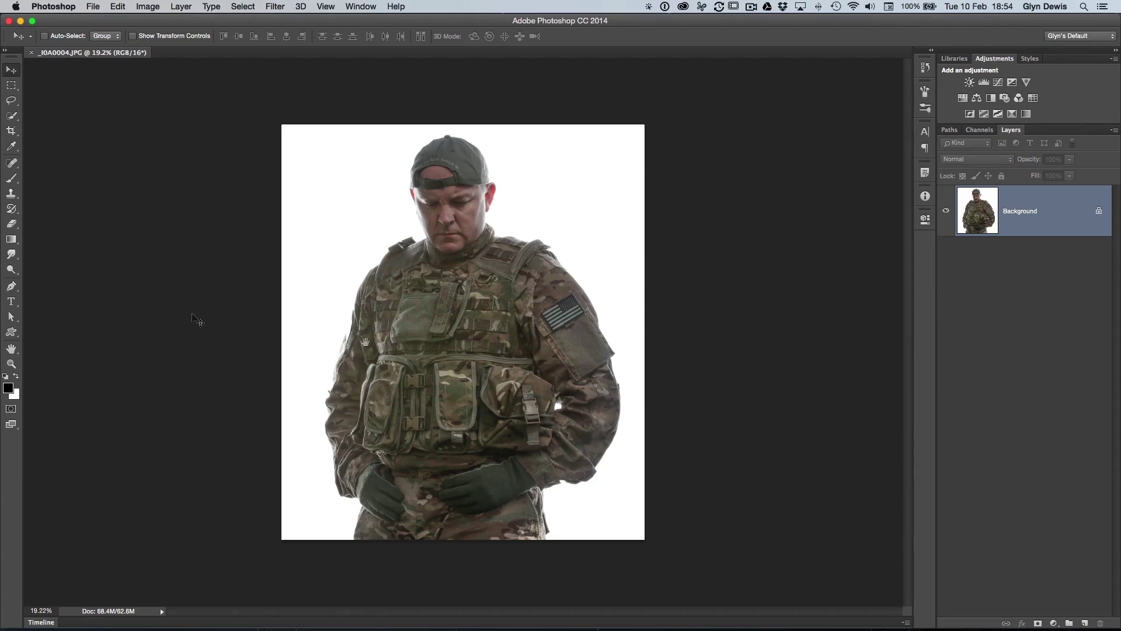
- Check the RGB values of the white background around the soldier with the Info readout, and close it
scroll(388, 344, "up", 3)
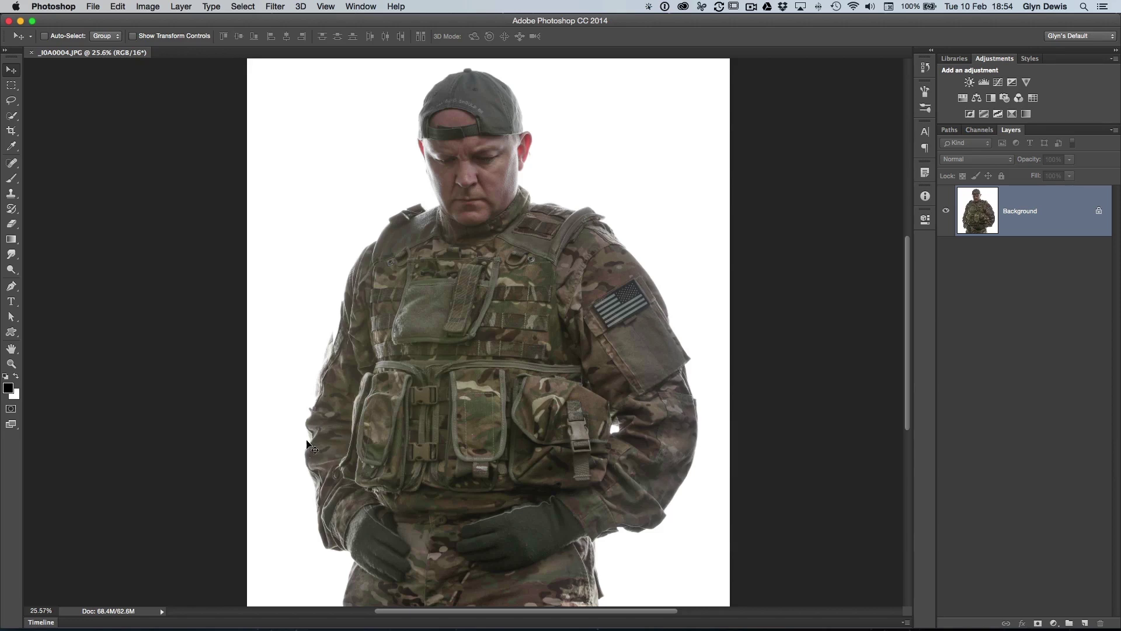
left_click(361, 7)
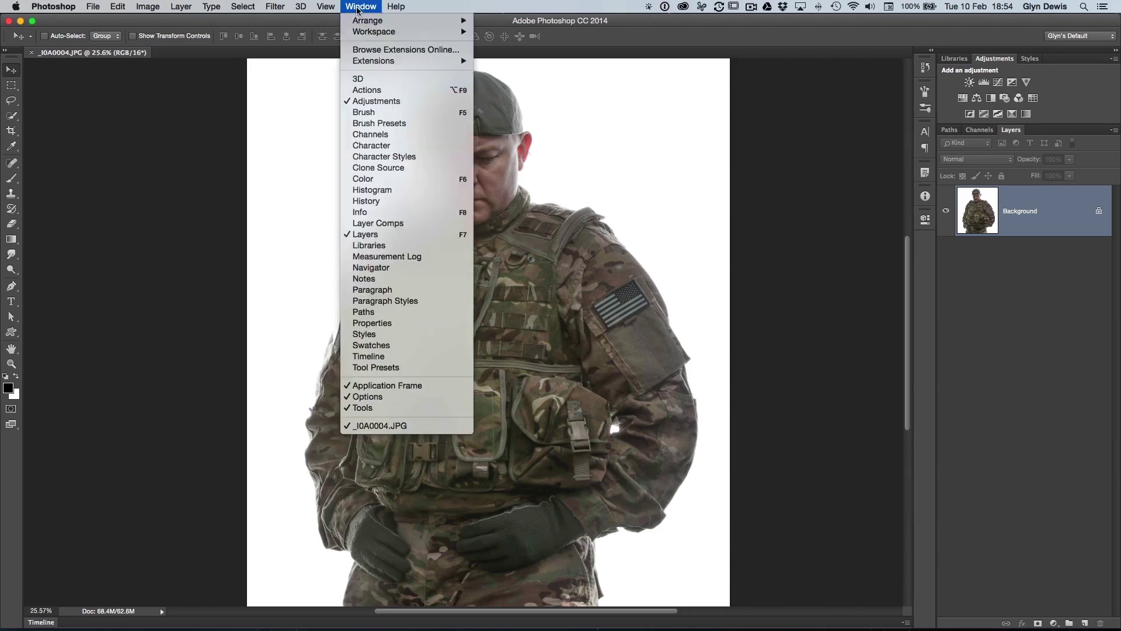
left_click(360, 213)
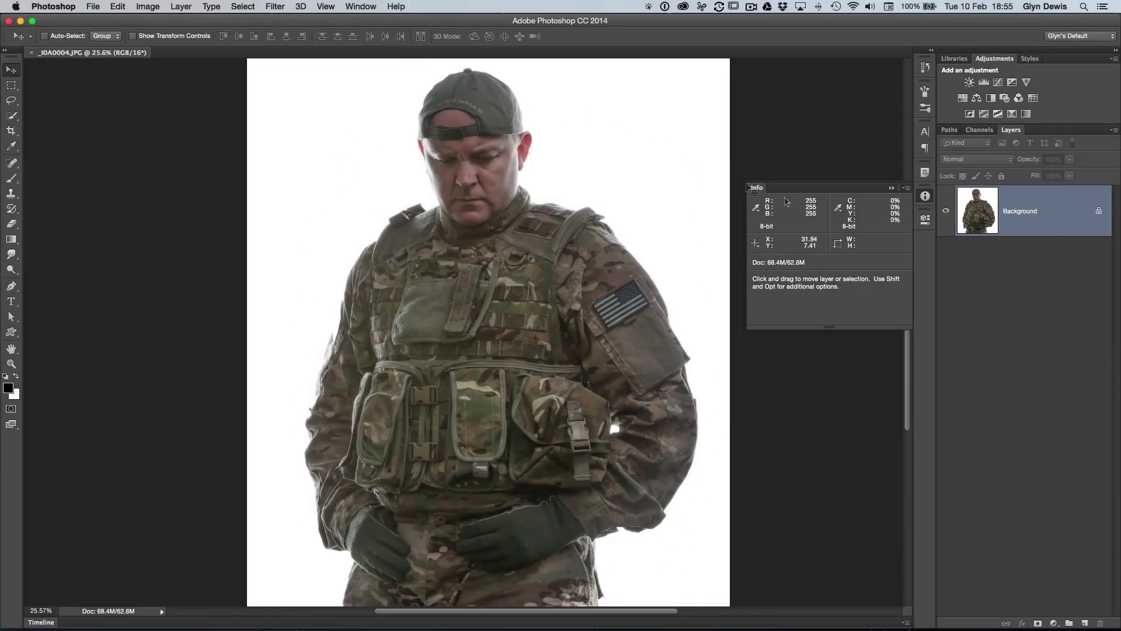
left_click(926, 195)
- Extend the canvas with the Crop tool, adding a wide empty area left of the soldier and a narrow strip on the right
scroll(435, 355, "down", 2)
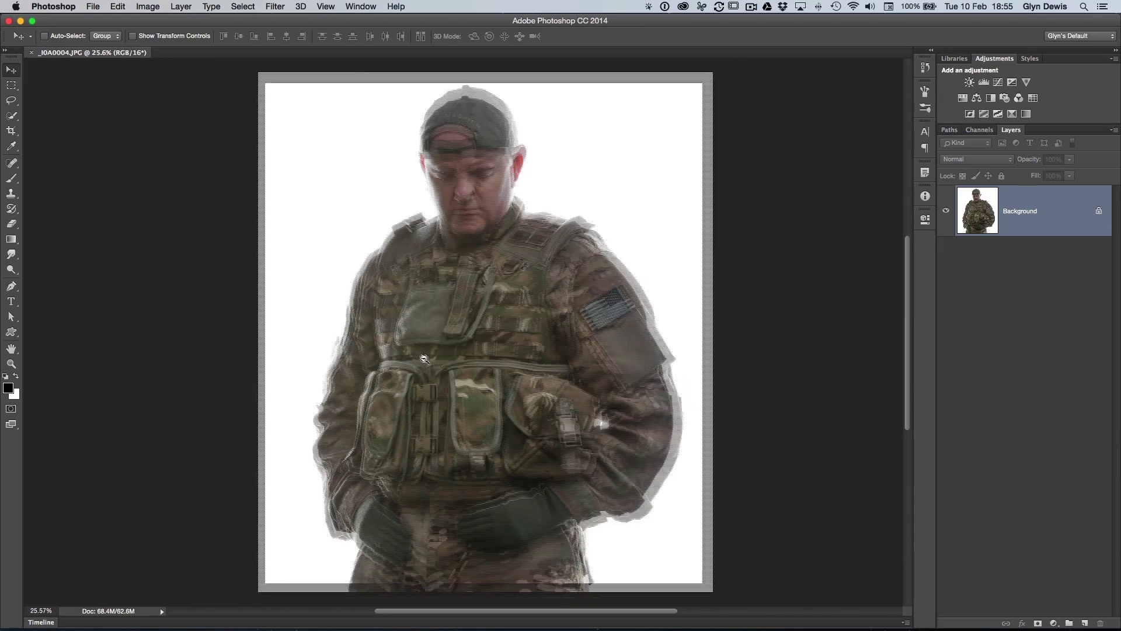
key("c")
left_click_drag(267, 331, 171, 341)
left_click_drag(754, 334, 764, 349)
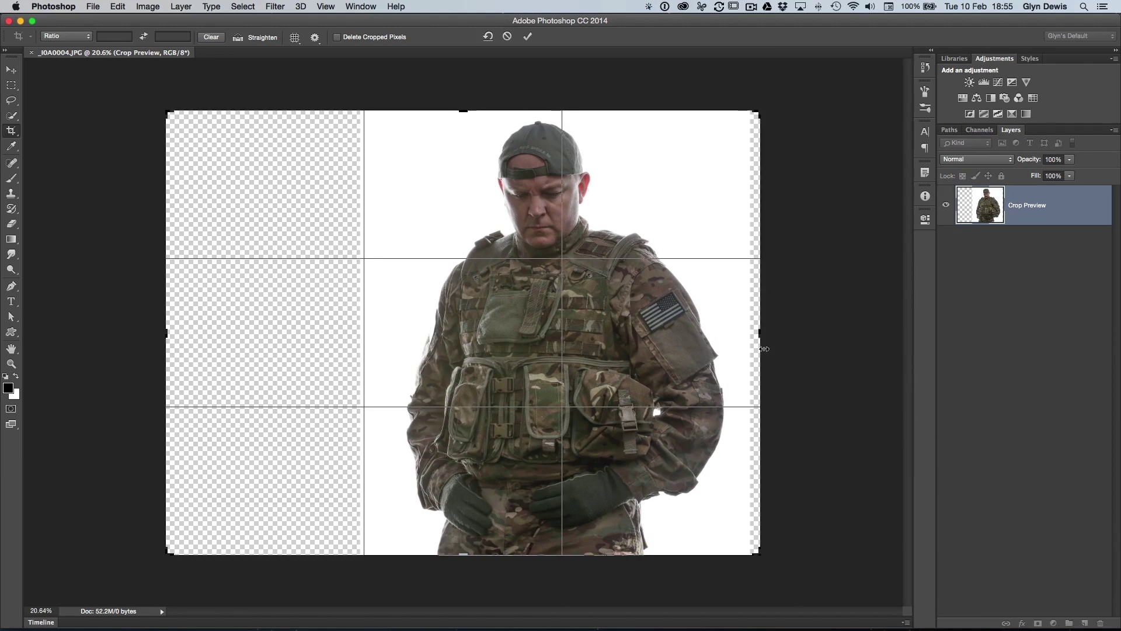
key("Return")
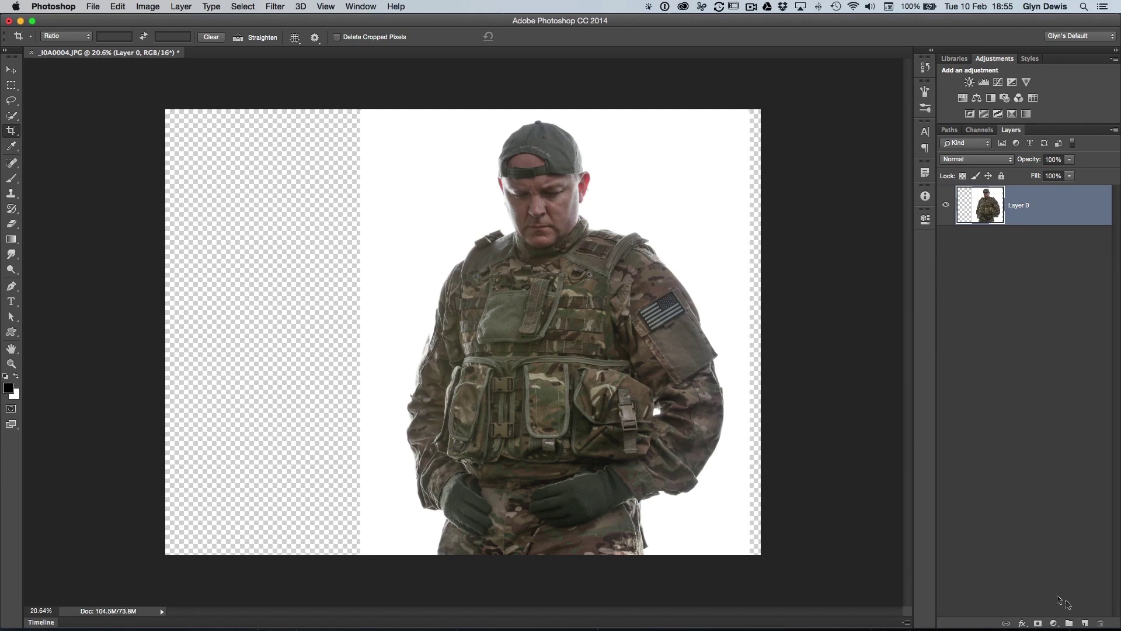
left_click(1085, 623)
left_click_drag(975, 204, 957, 284)
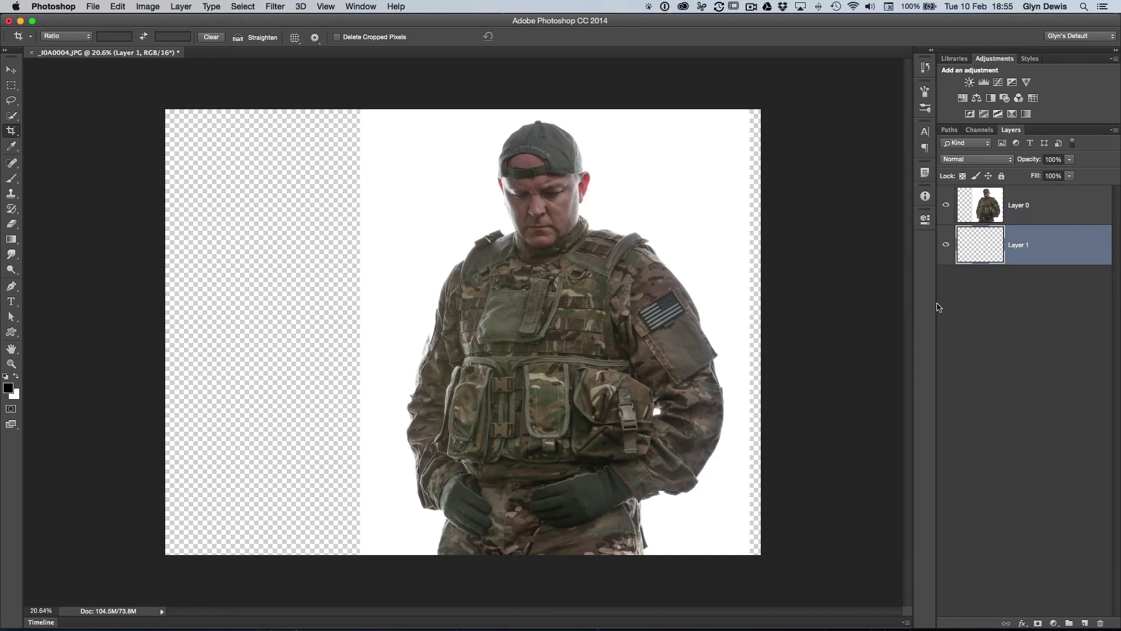
key("Delete")
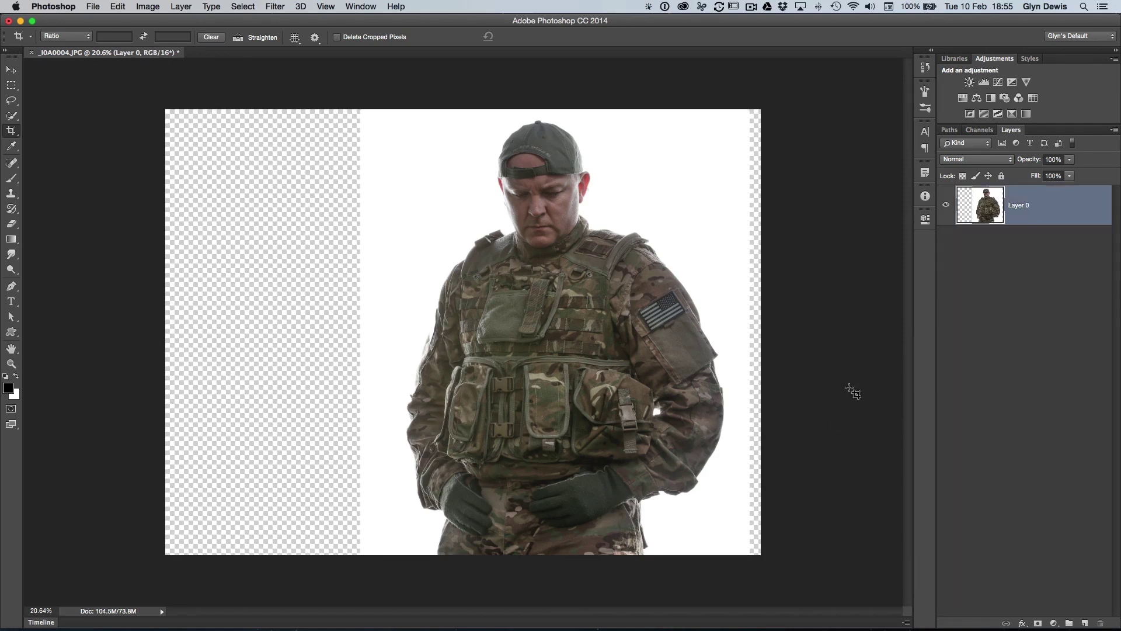
- Add a new layer beneath the photo layer and fill it with white at Normal mode and 100% opacity
left_click(1086, 624, "super")
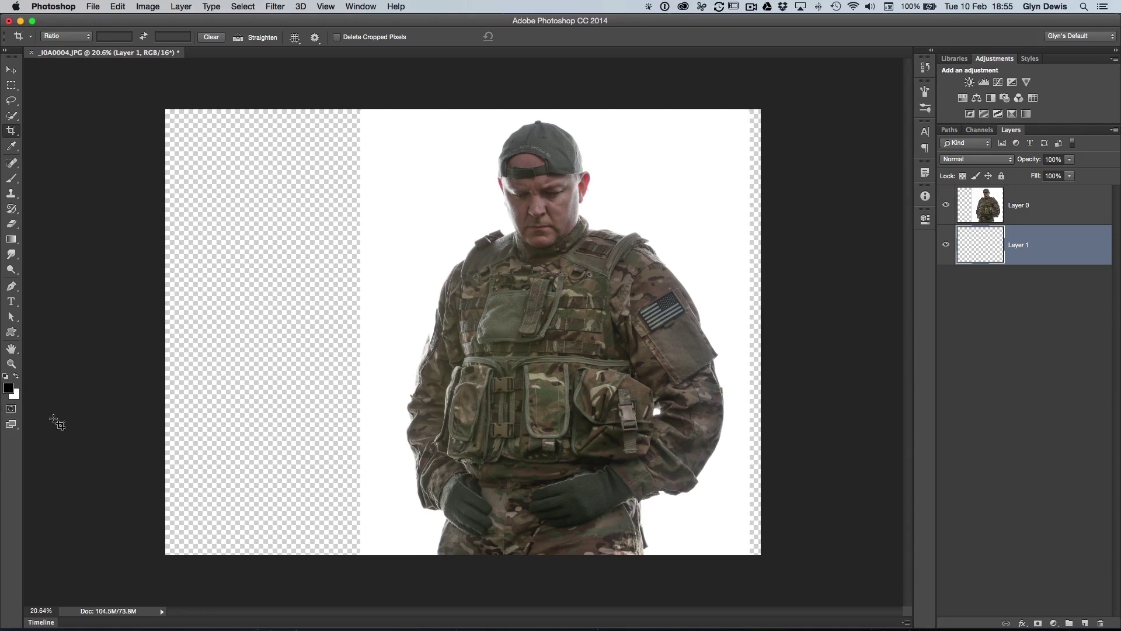
key("v")
left_click(117, 7)
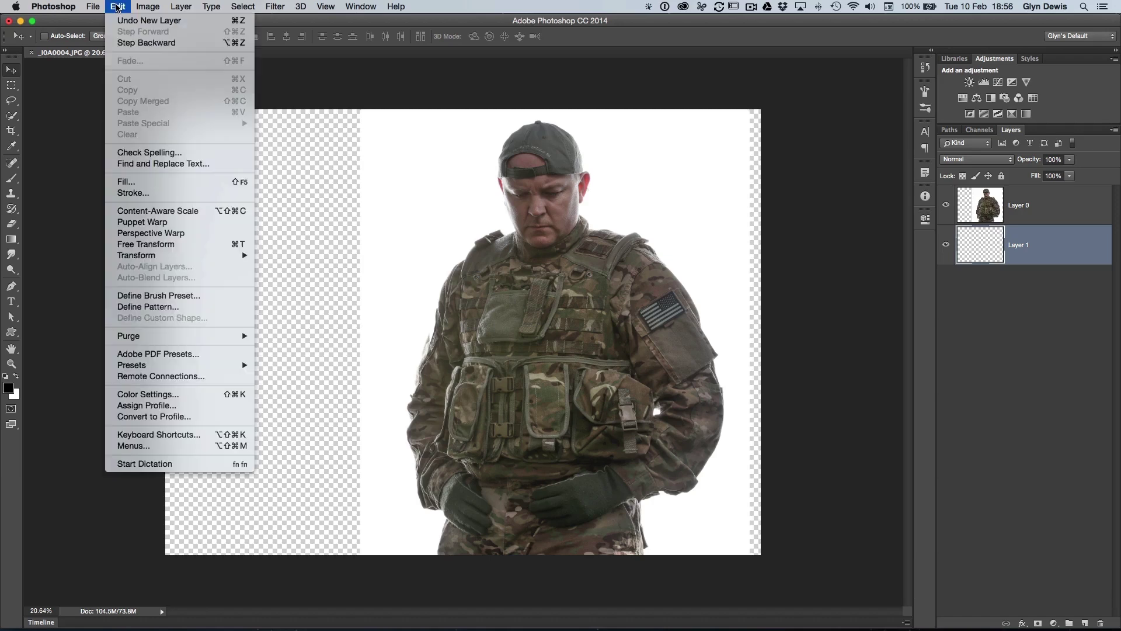
left_click(133, 179)
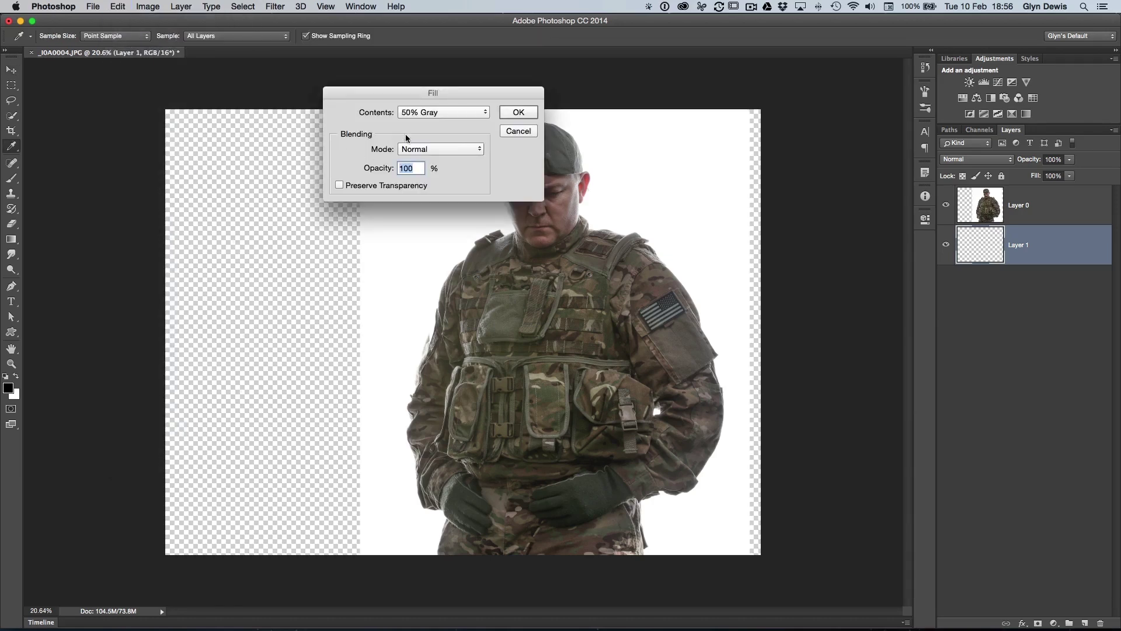
left_click(434, 112)
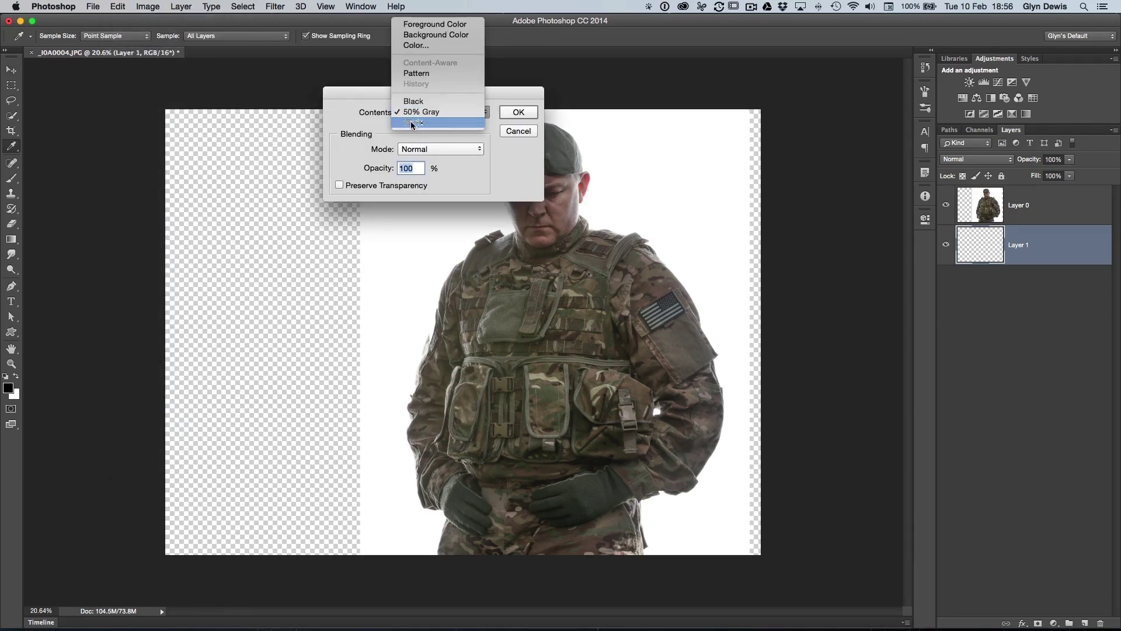
left_click(413, 123)
left_click(522, 114)
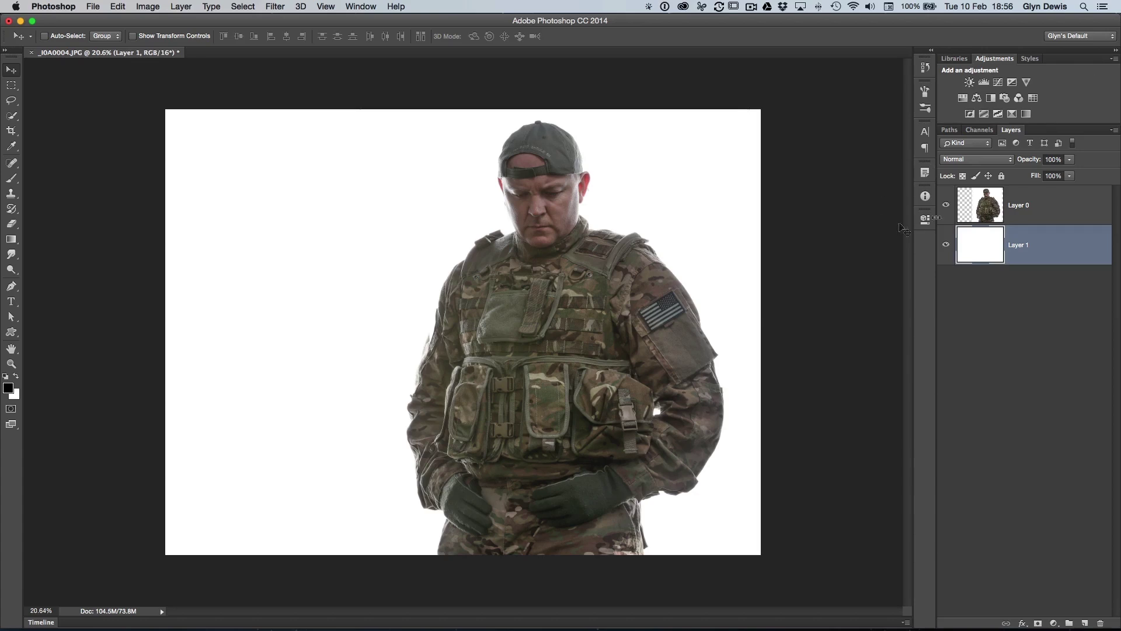
- Flatten the image and duplicate the resulting background onto a new layer
left_click(1115, 131)
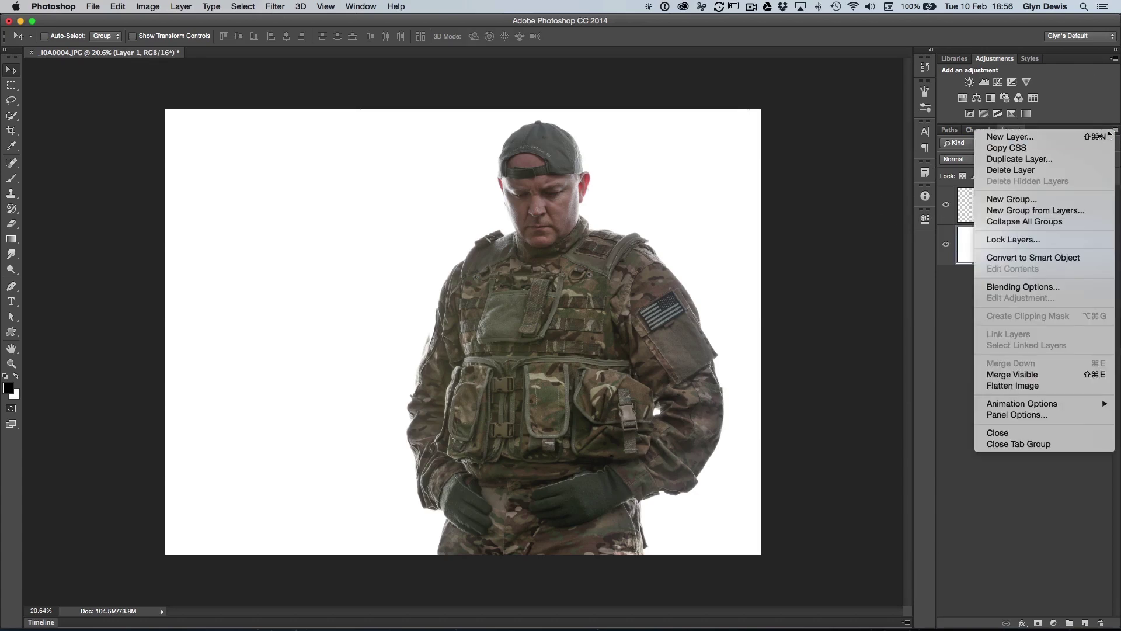
left_click(1017, 386)
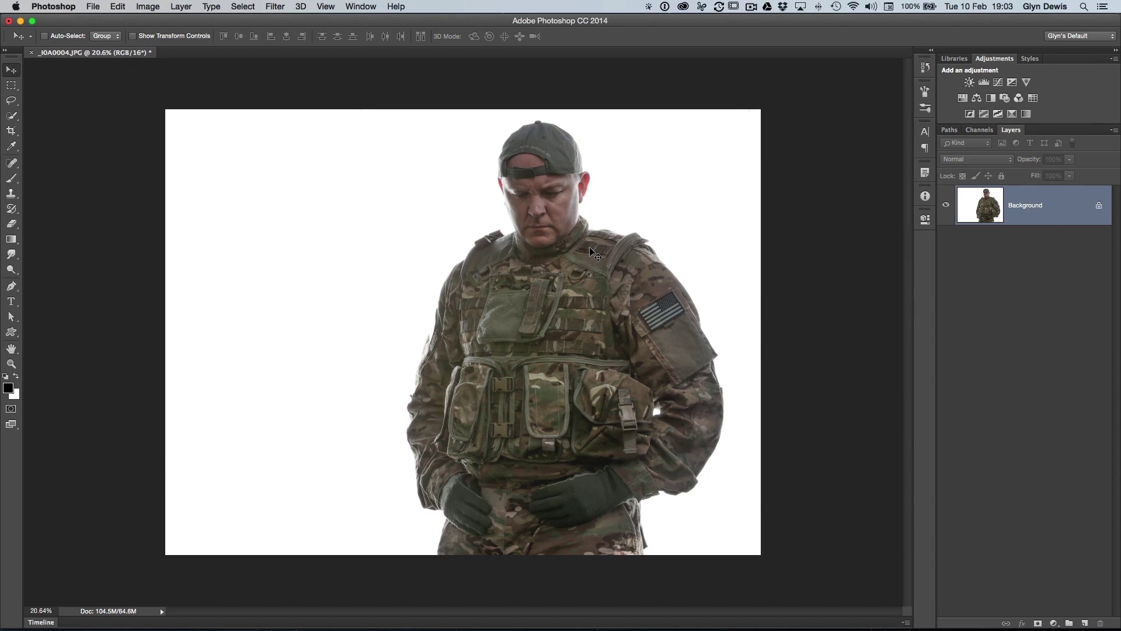
key("super+j")
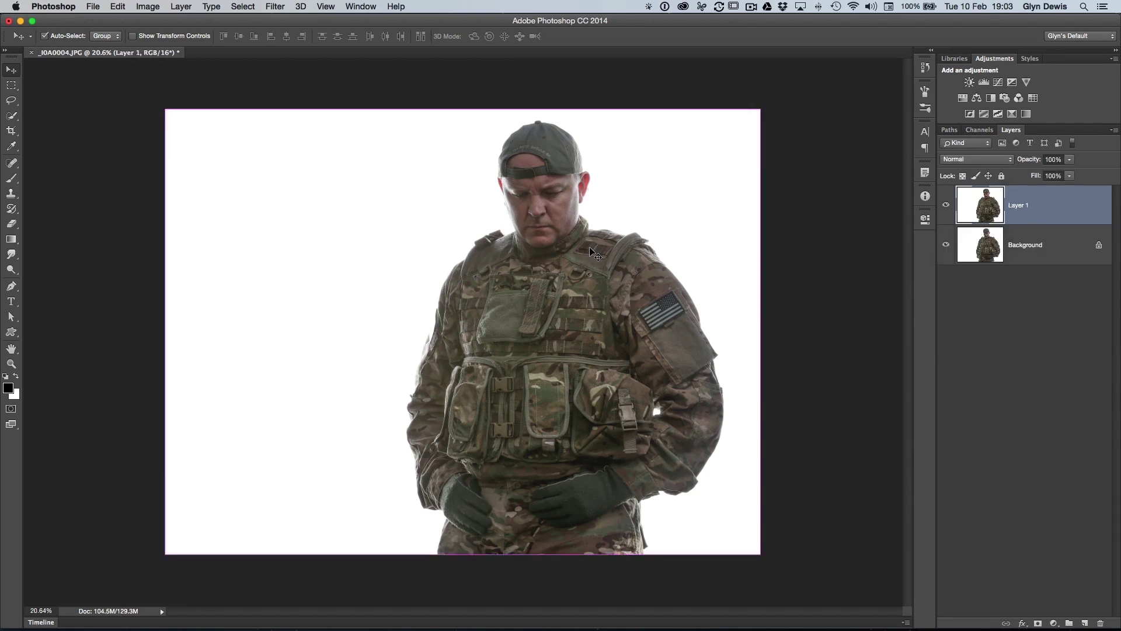
key("super")
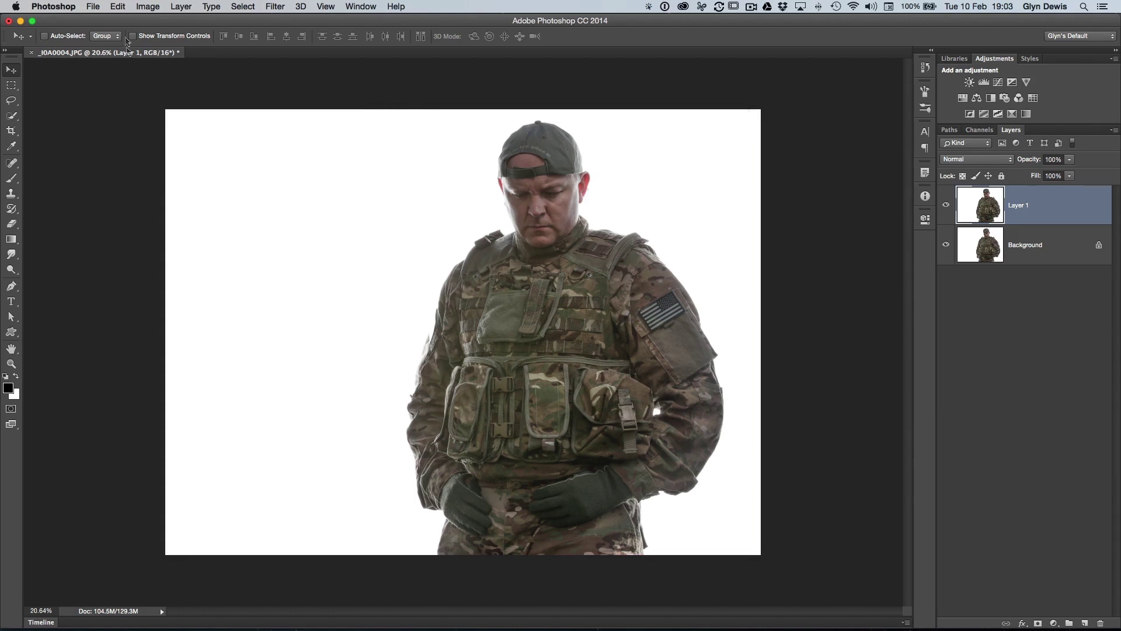
left_click(118, 7)
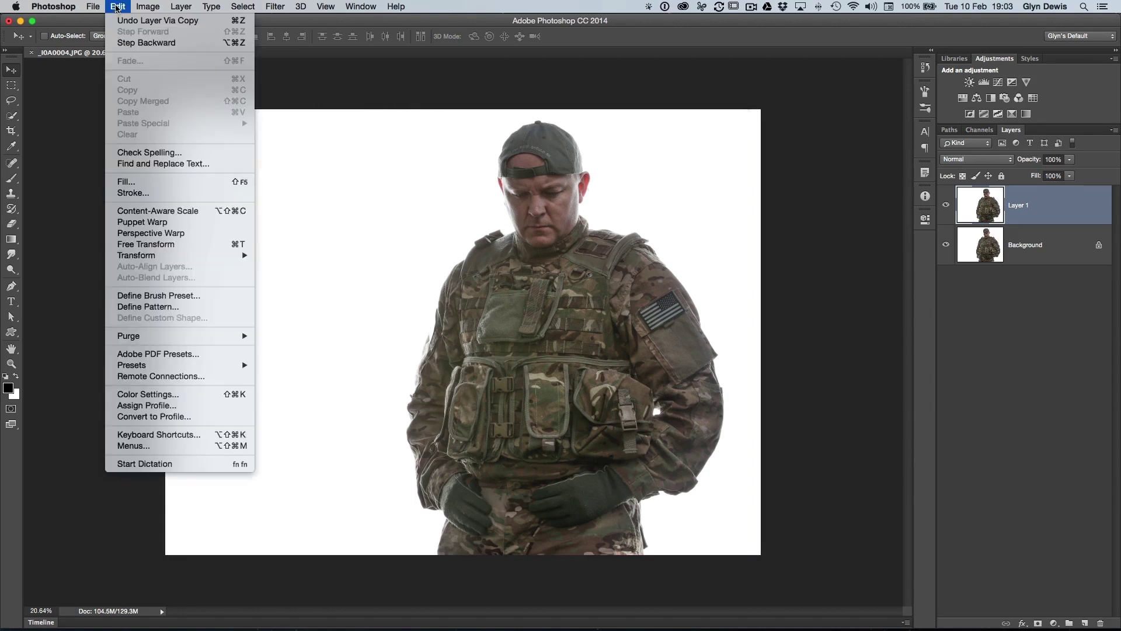
left_click(146, 245)
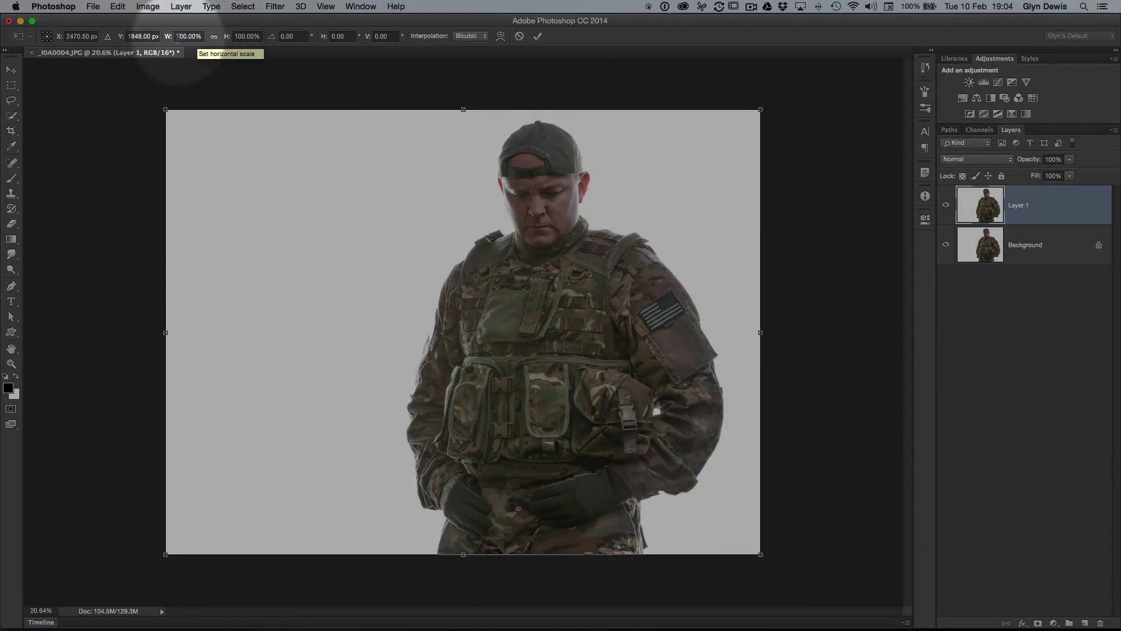
left_click(215, 37)
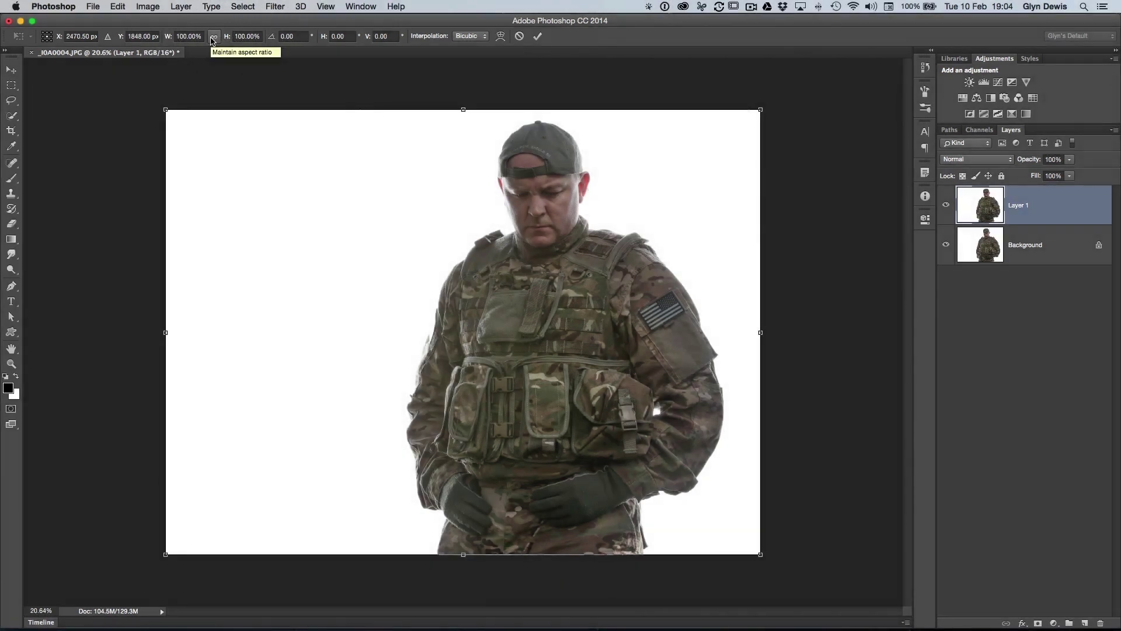
left_click(214, 38)
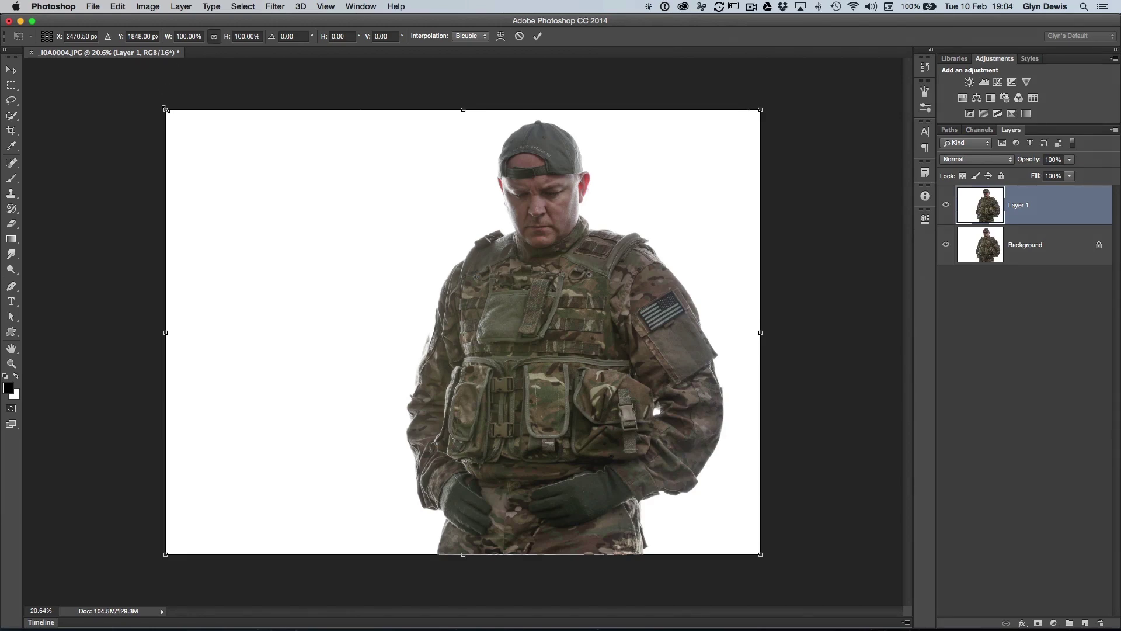
left_click_drag(166, 109, 143, 101)
key("Return")
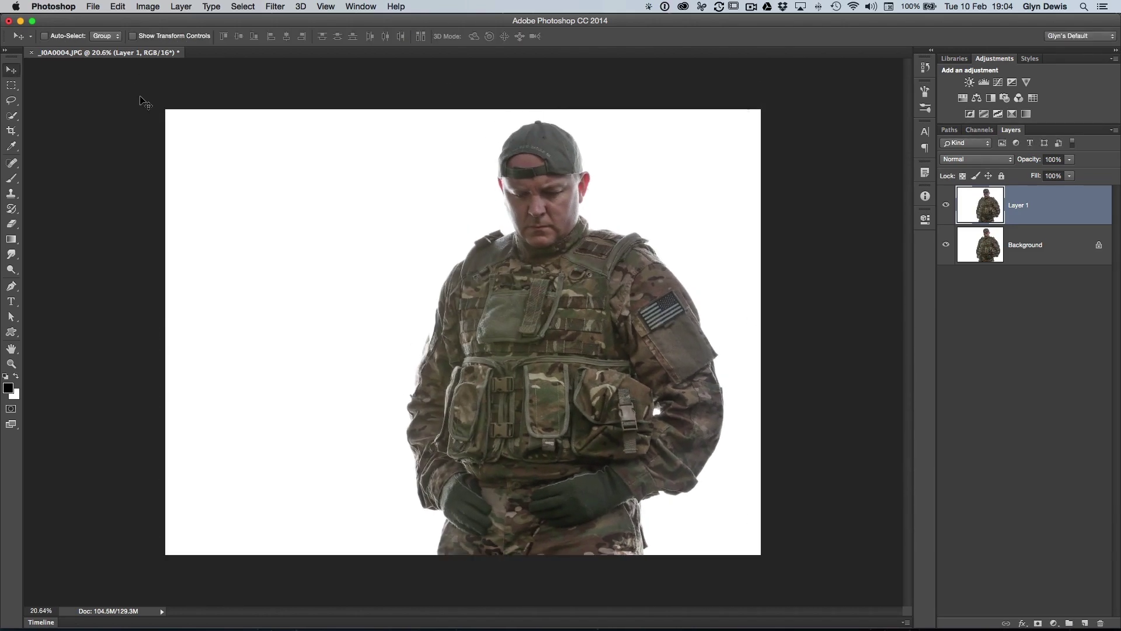
- Widen the duplicate layer to 103% horizontally with Free Transform, keeping its height at 100%
key("super+t")
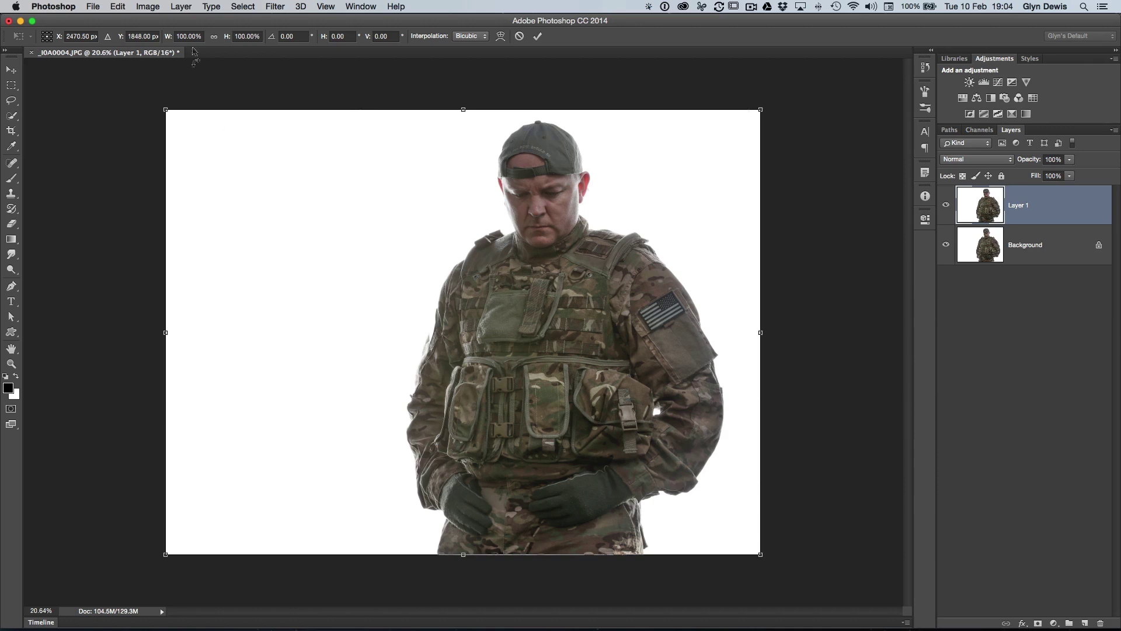
left_click(213, 36)
left_click(186, 36)
left_click(182, 36)
key("BackSpace")
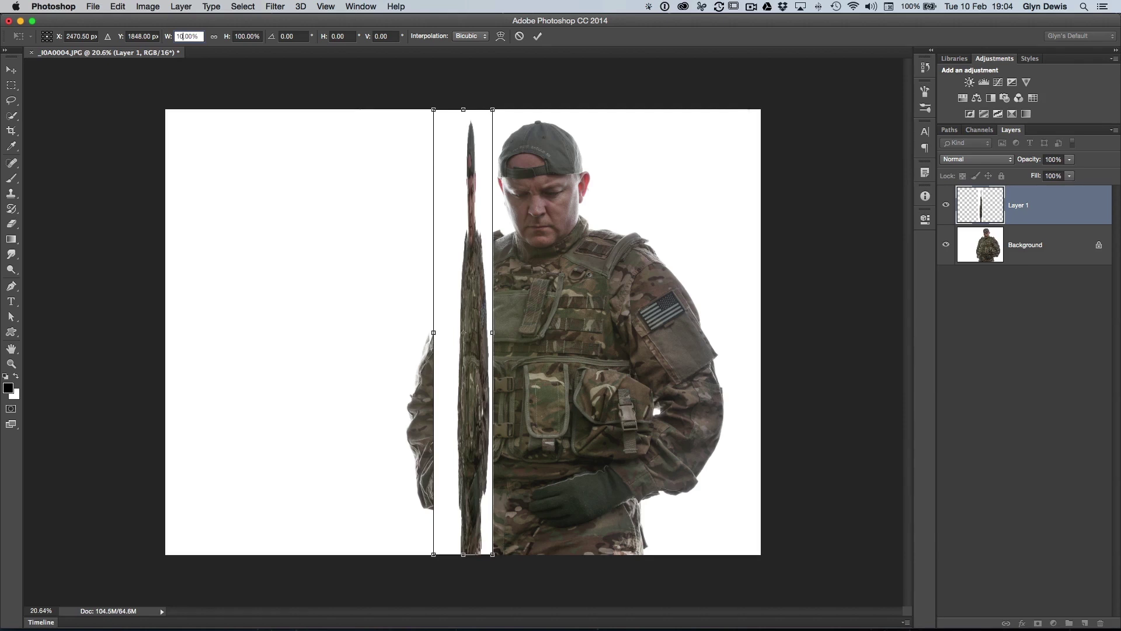
type("3")
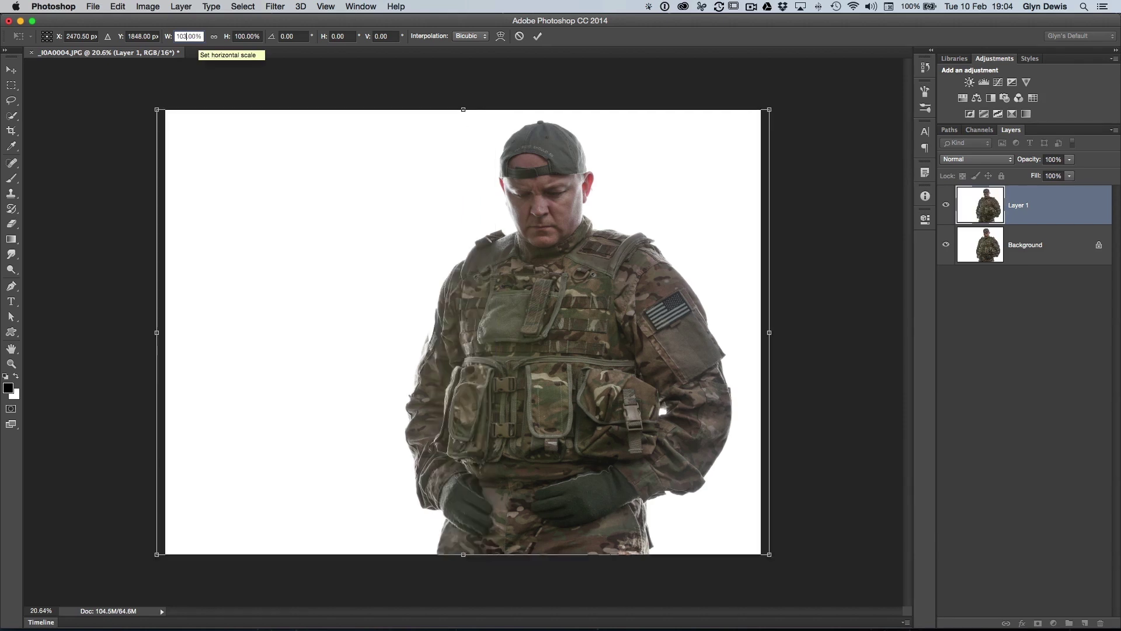
left_click(537, 36)
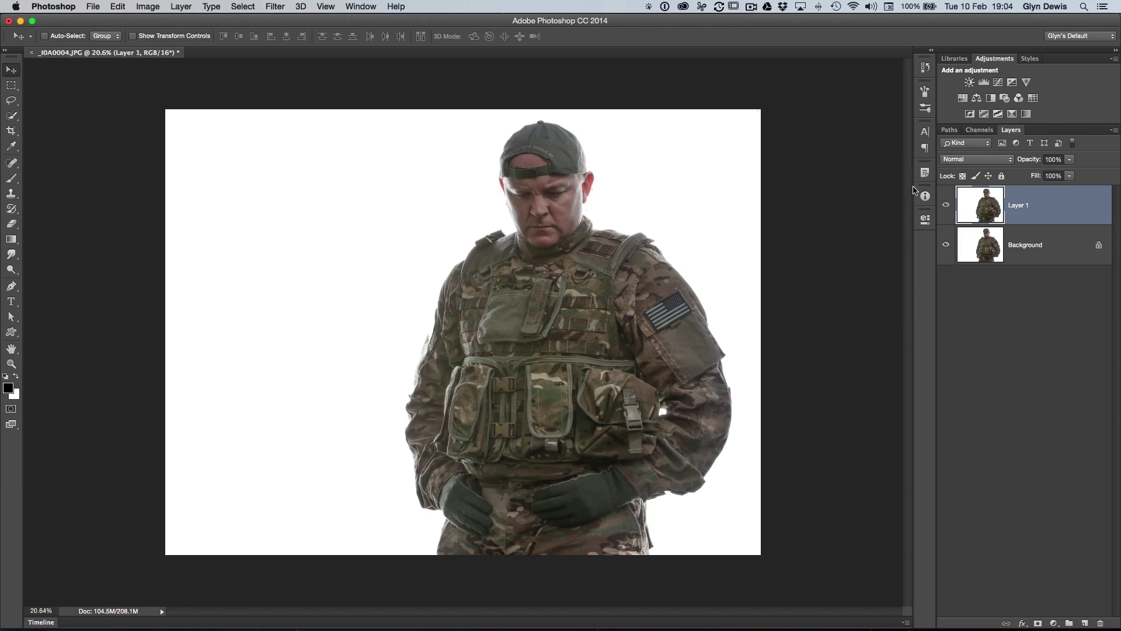
- Compare the widened soldier with the original by repeatedly hiding and showing the duplicate layer
left_click(946, 208)
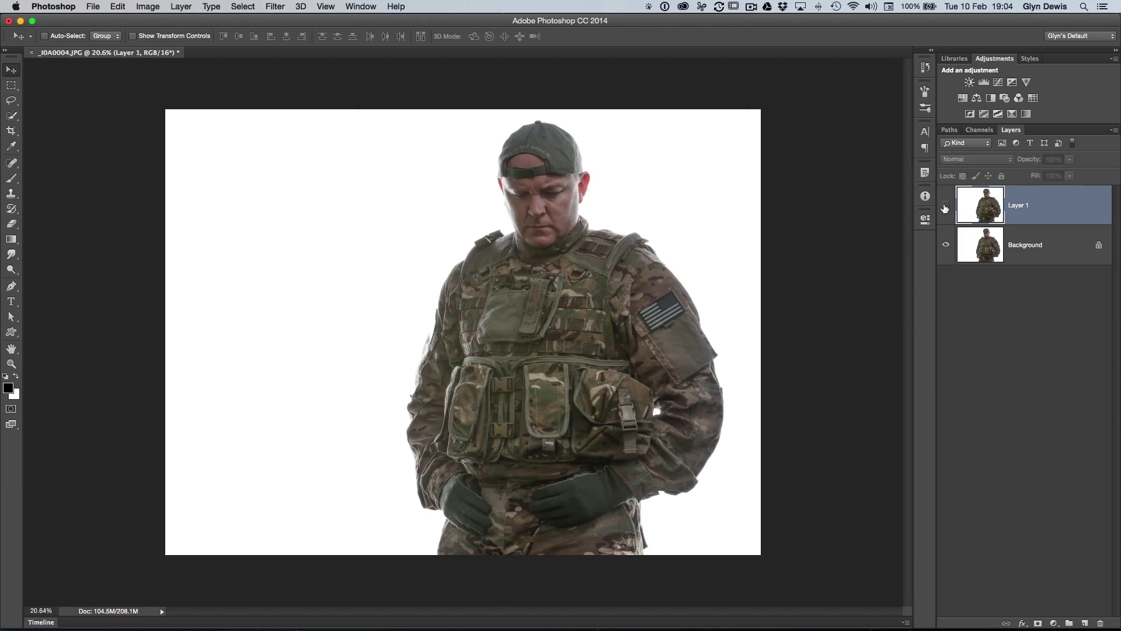
left_click(946, 207)
left_click(945, 207)
left_click(946, 207)
left_click(945, 207)
left_click(945, 207)
left_click(945, 207)
left_click(946, 207)
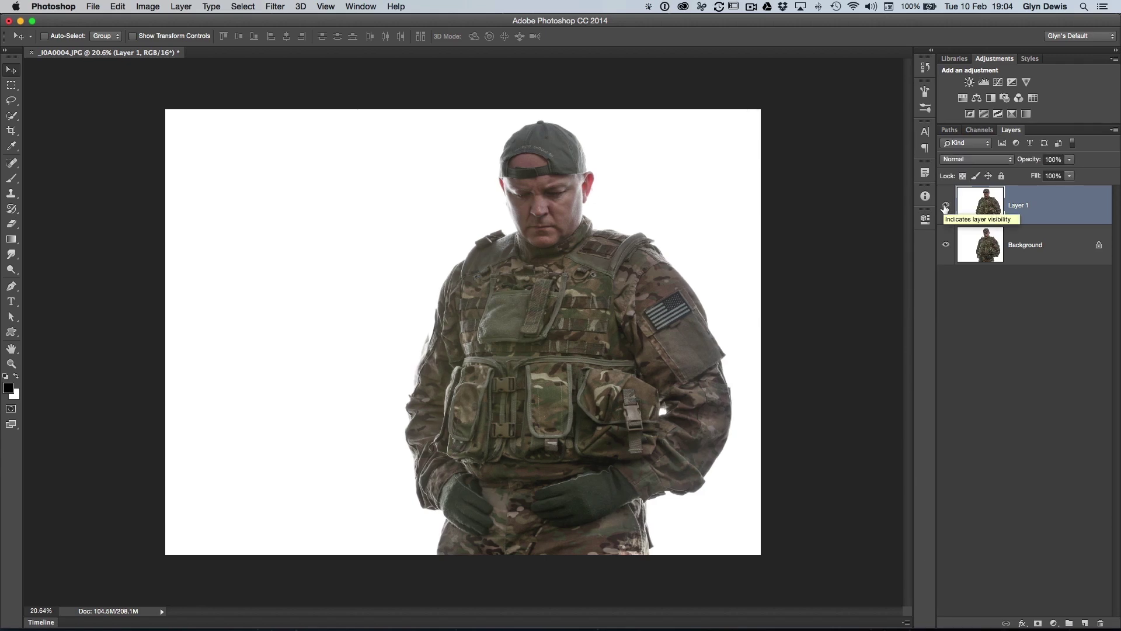
left_click(945, 208)
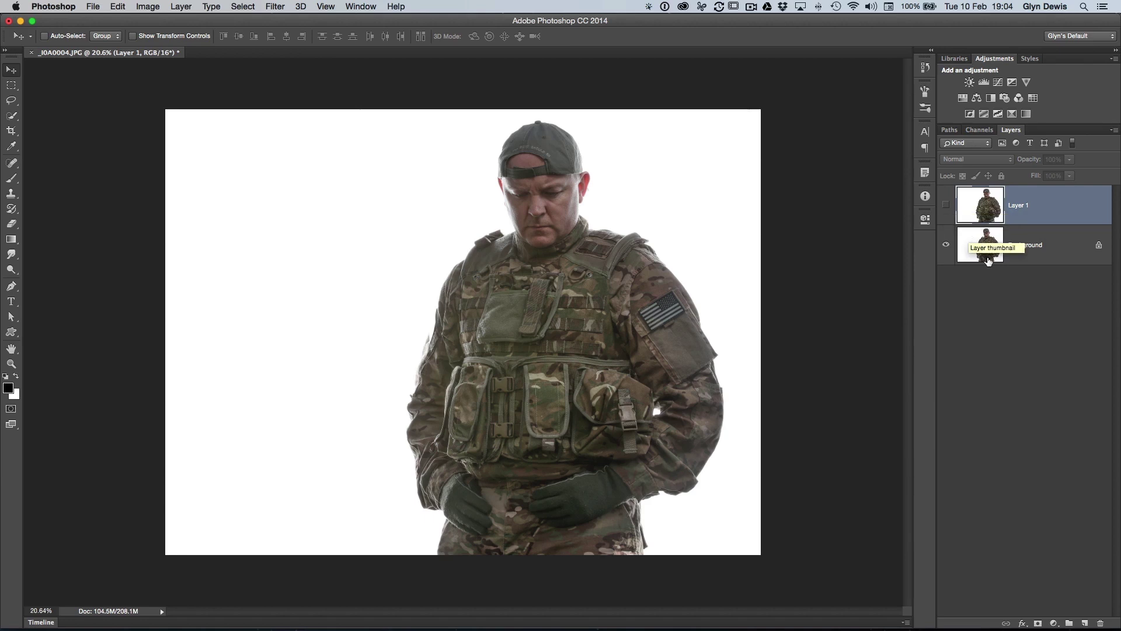
left_click(945, 207)
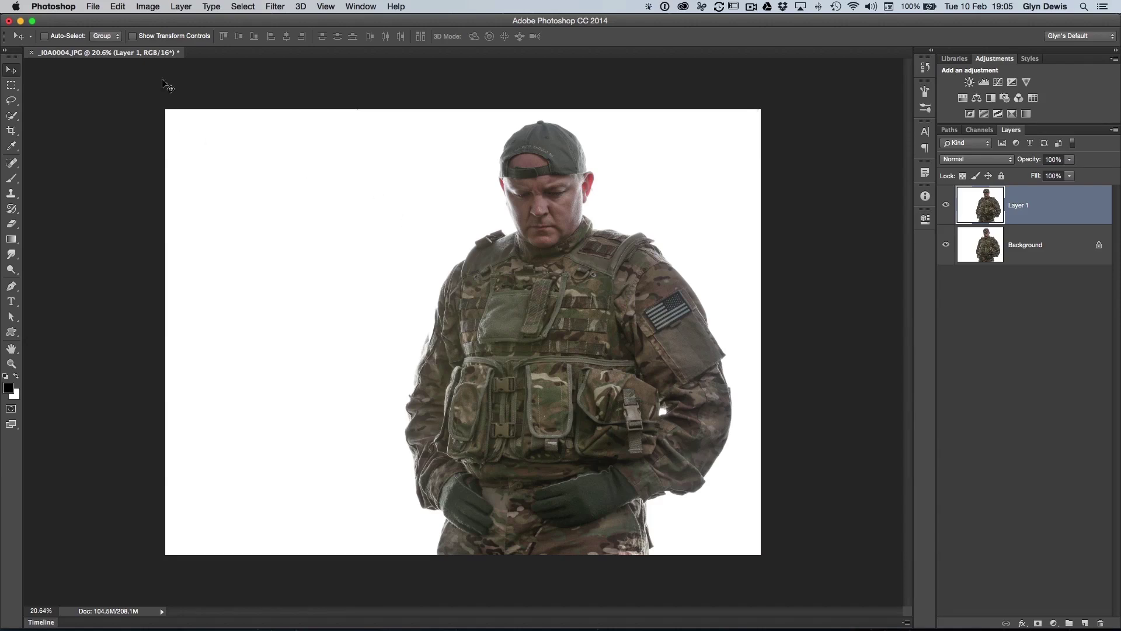
- Apply a Perspective transform to the duplicate layer, pulling its upper corner slightly outward to broaden the soldier's upper body
left_click(118, 7)
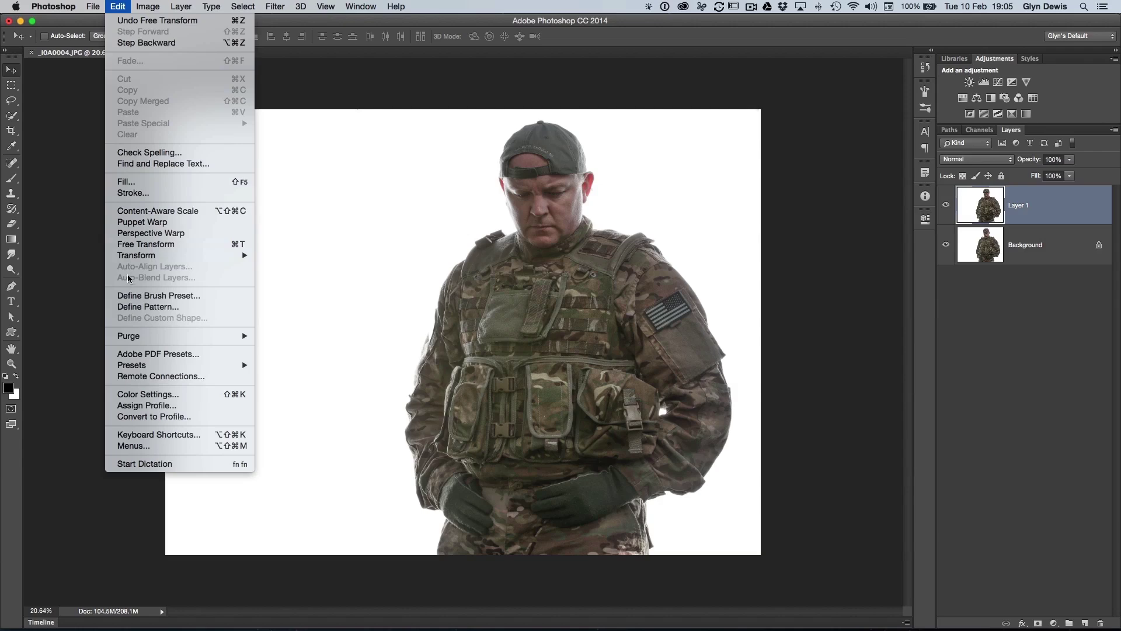
mouse_move(137, 256)
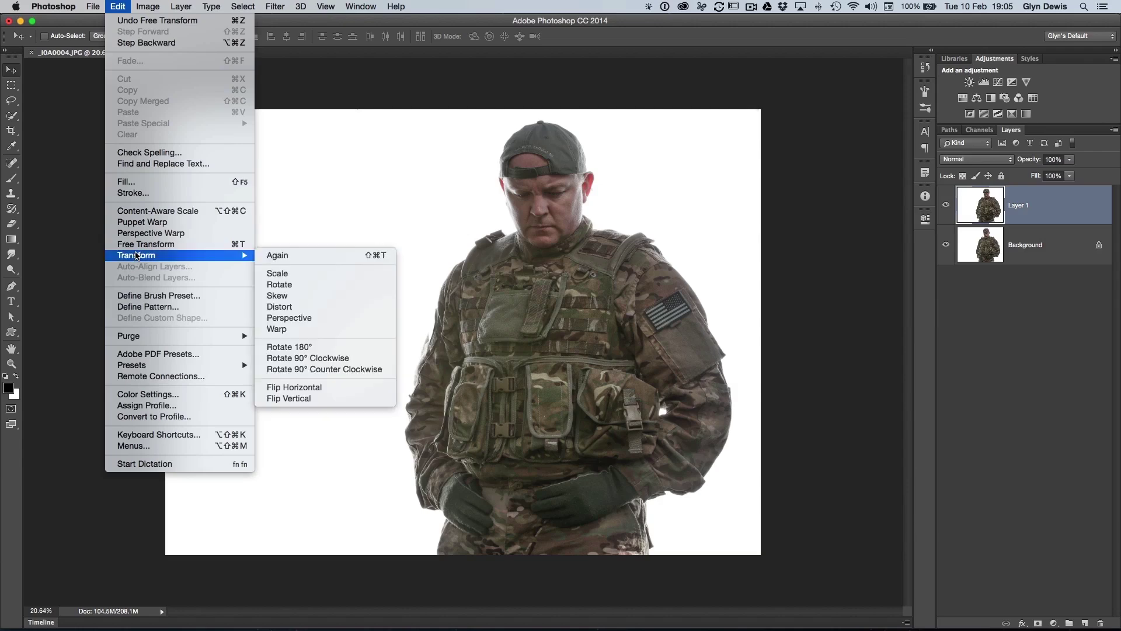
left_click(292, 319)
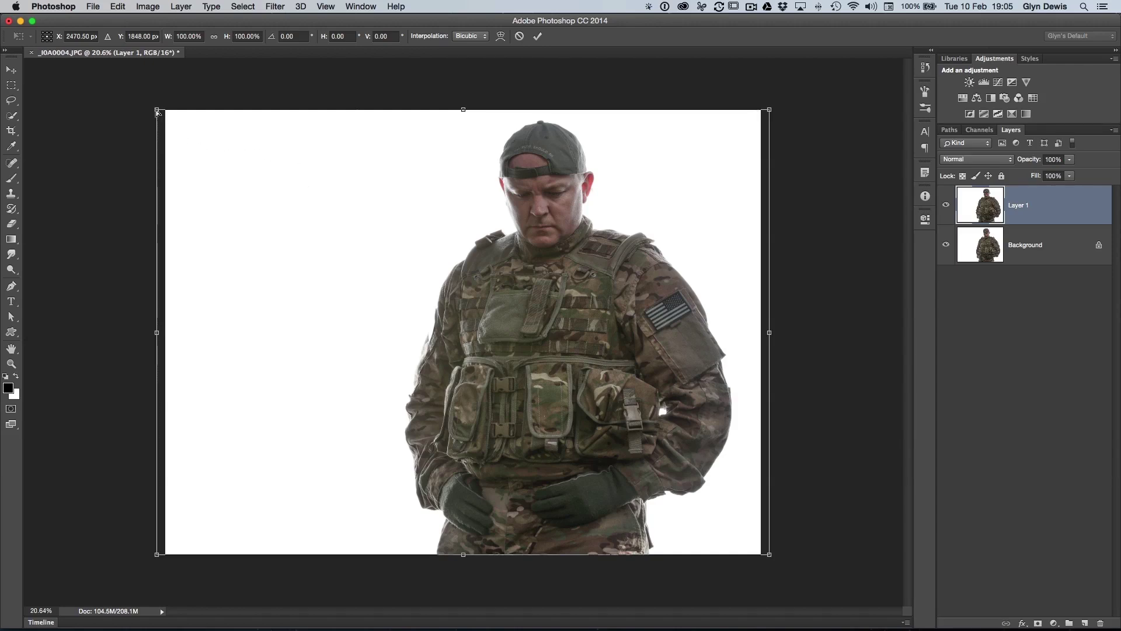
mouse_move(159, 113)
left_mouse_down()
mouse_move(125, 115)
mouse_move(157, 112)
left_mouse_up()
key("Return")
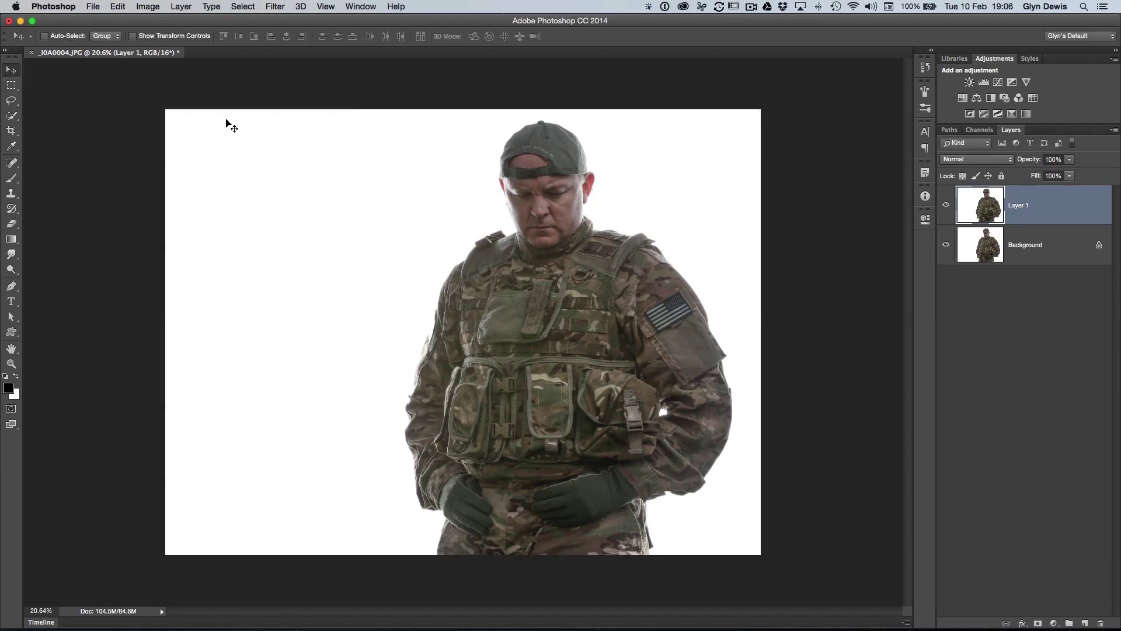
- Compare the perspective-adjusted soldier with the original by toggling the duplicate layer's visibility several times
left_click(945, 205)
left_click(946, 205)
left_click(946, 207)
left_click(946, 207)
left_click(946, 206)
left_click(946, 206)
left_click(946, 207)
- Switch to Lightroom, compare the finished black-and-white portrait with the colour starting photo, and return to Photoshop
key("super+Tab")
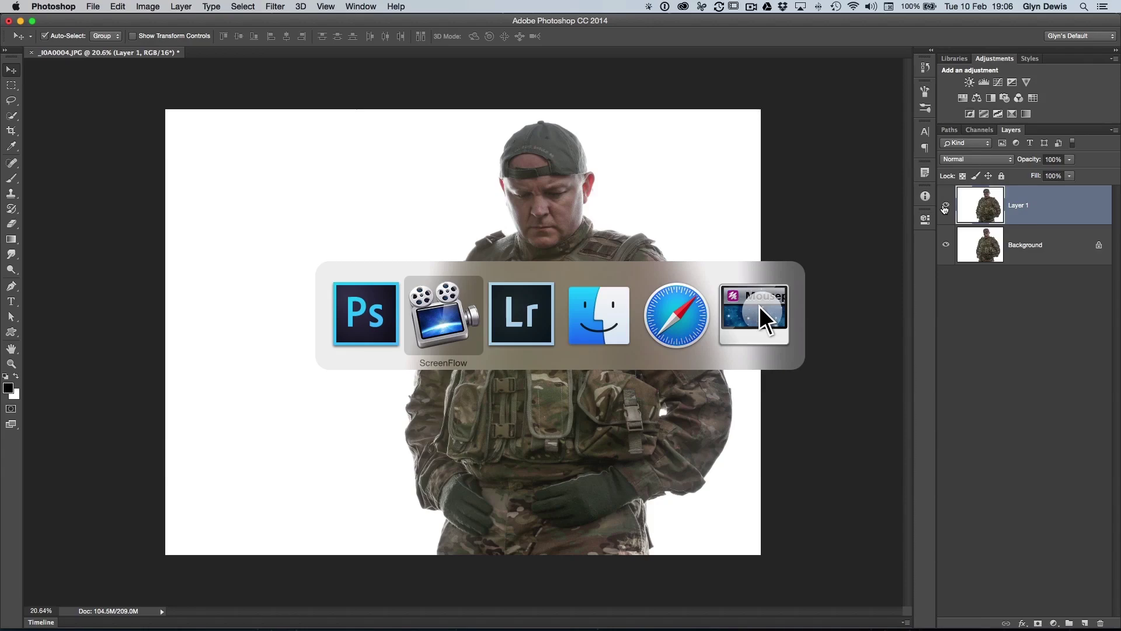
key("super+Tab")
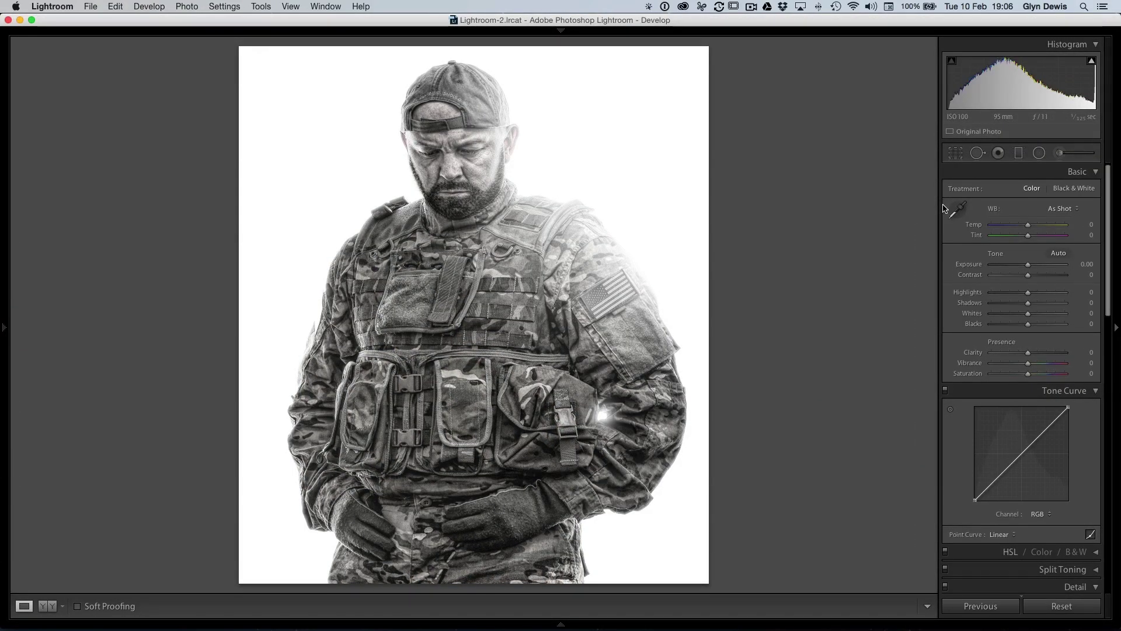
key("super+alt+v")
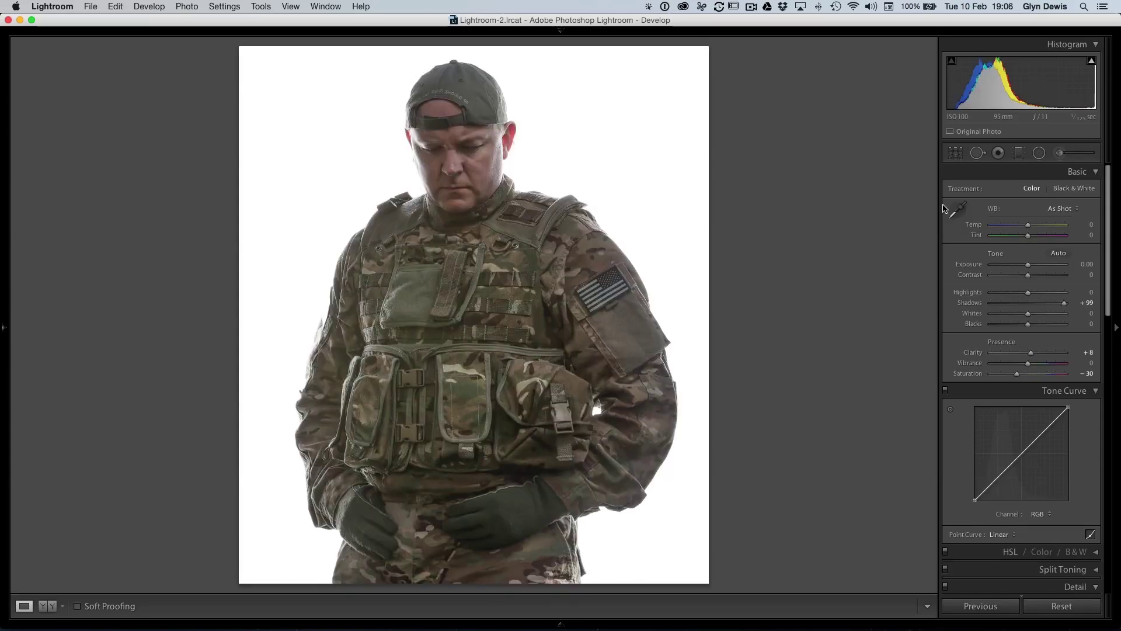
key("super+z")
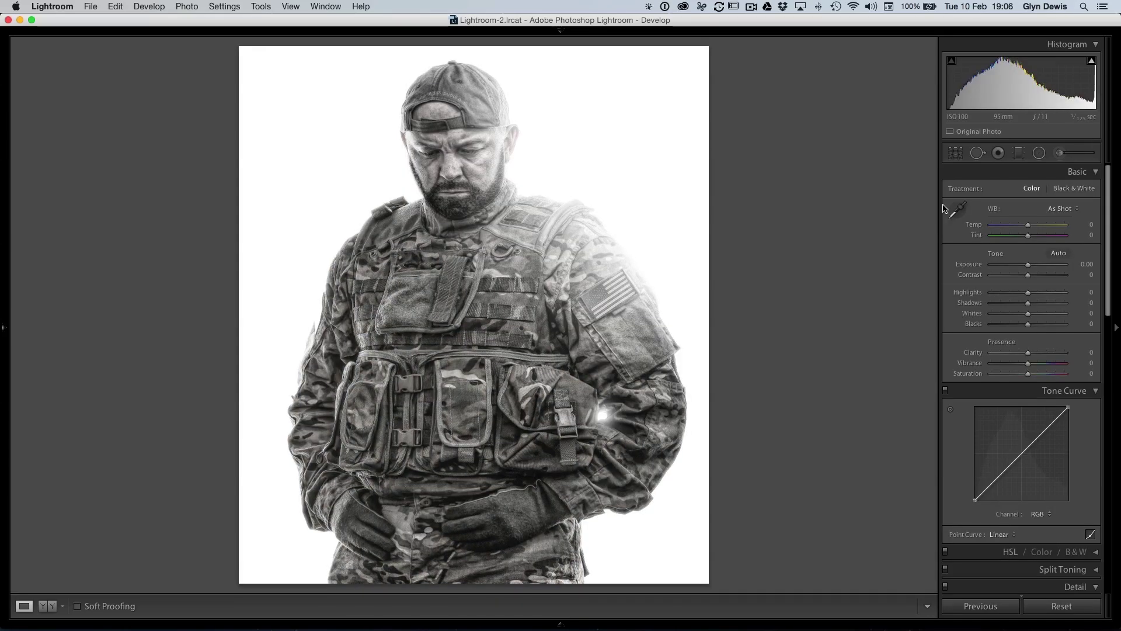
key("super+Tab")
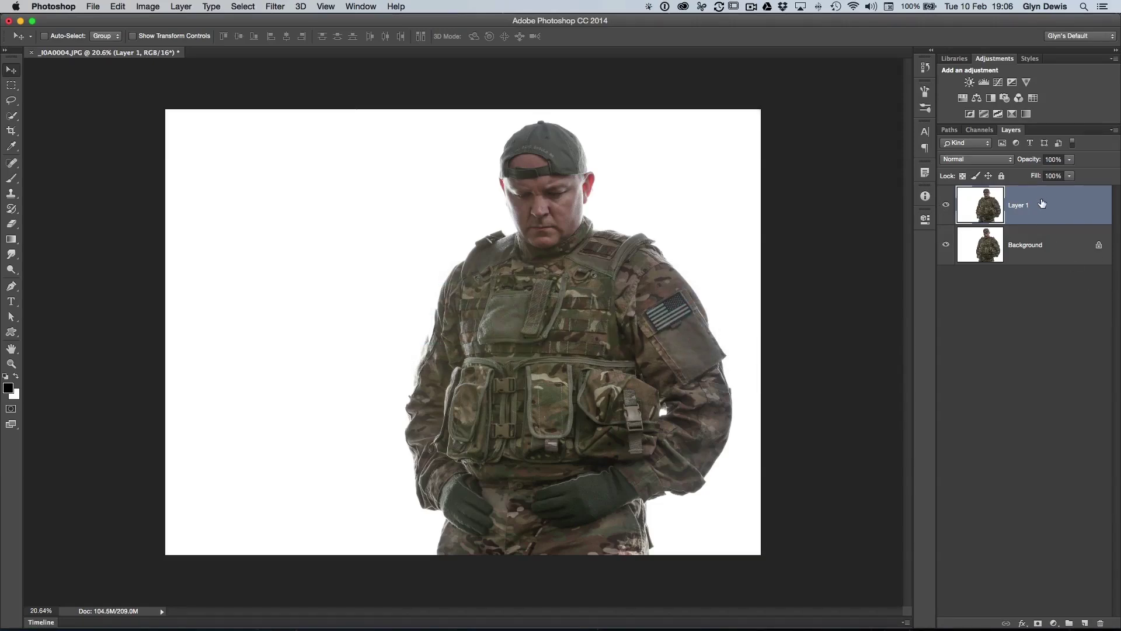
- Add a new layer above the duplicate layer and check the hair brush preset for the Brush tool
key("b")
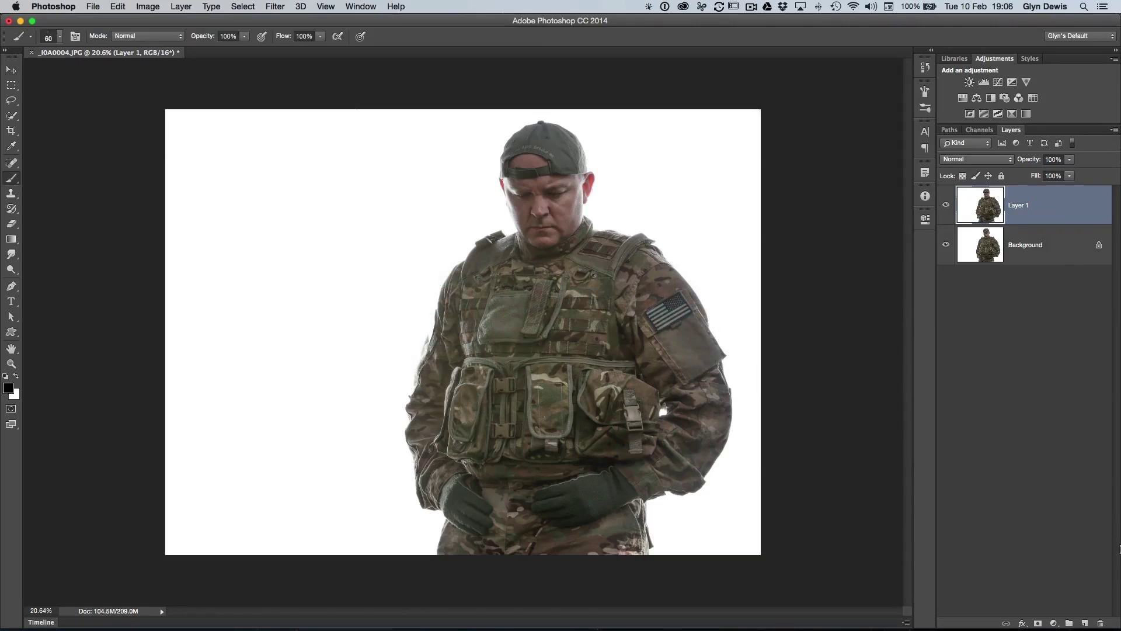
left_click(1084, 623)
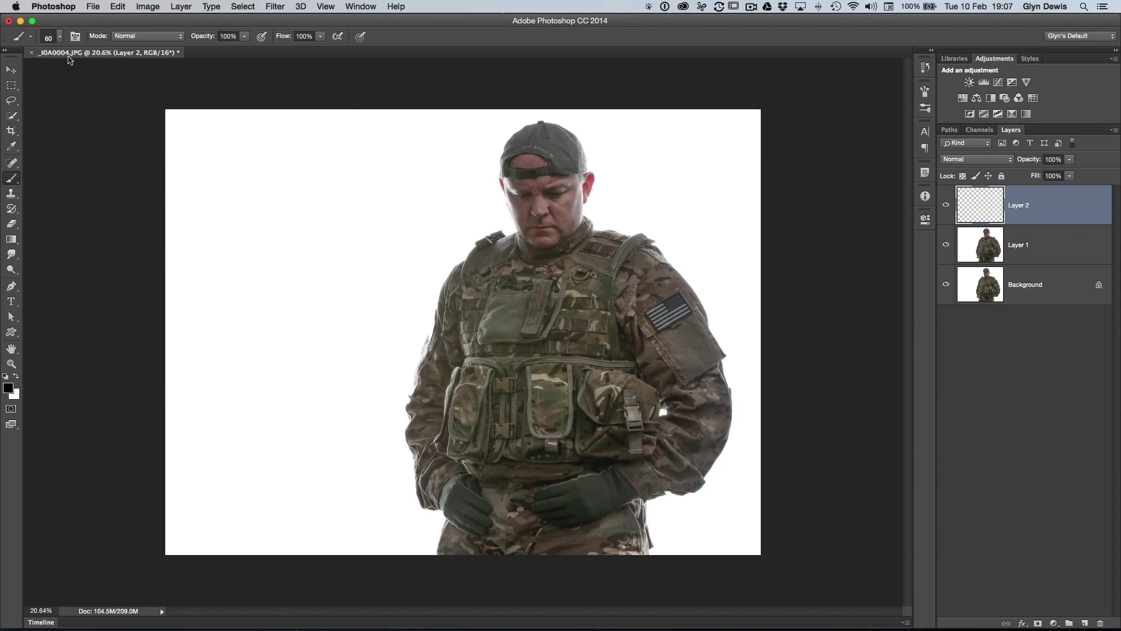
left_click(60, 36)
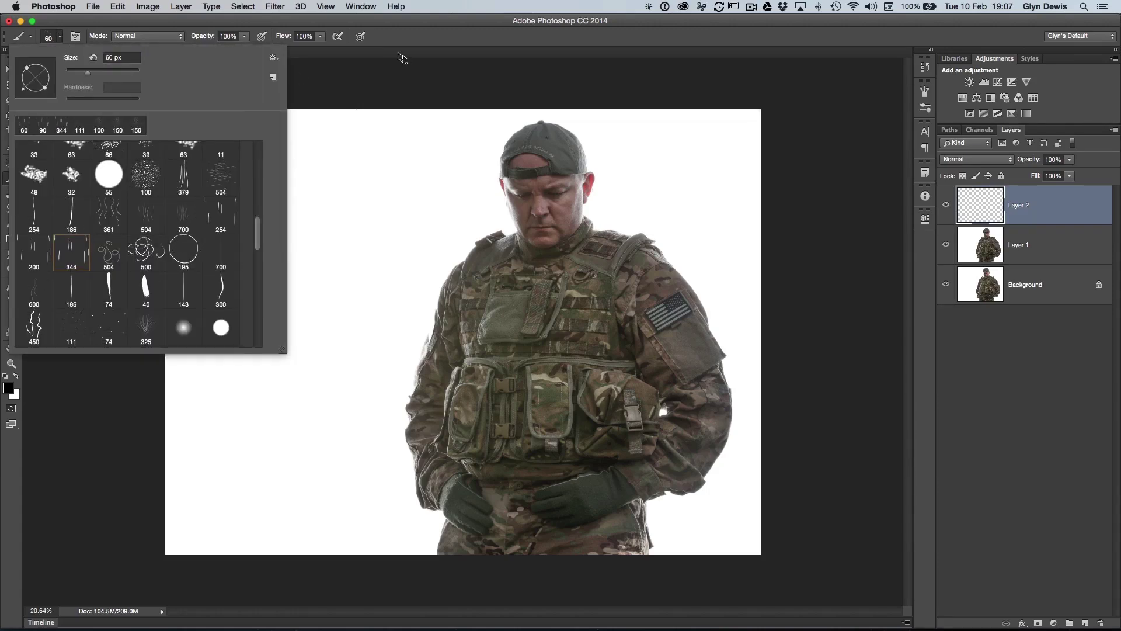
left_click(389, 34)
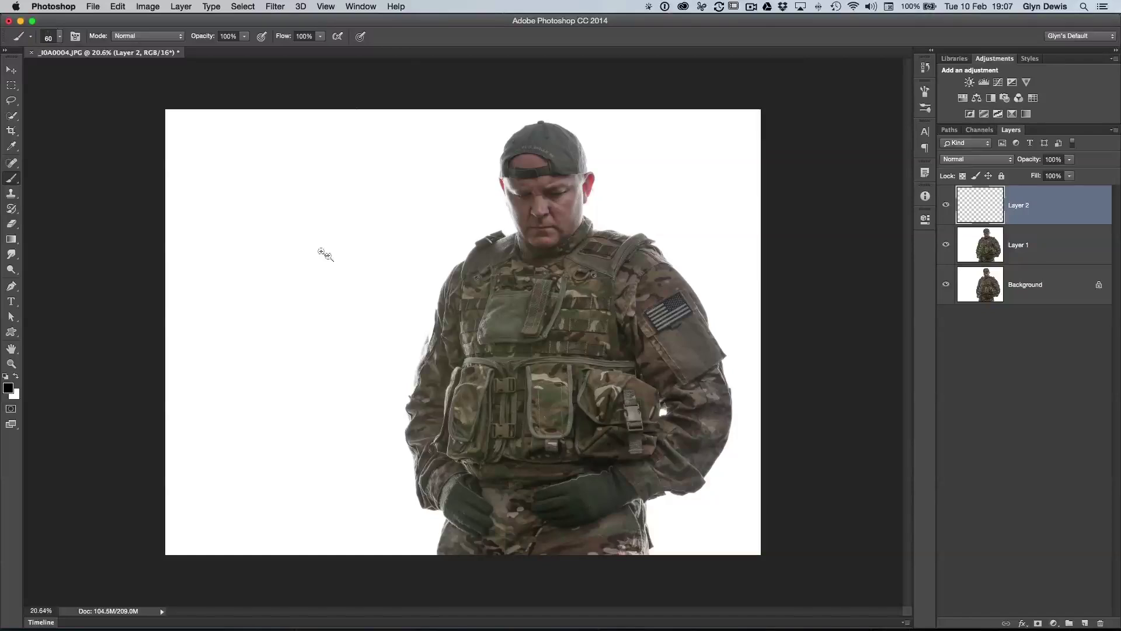
- Enlarge the hair brush to 200 px and paint black test patches of hair on the white background beside the soldier
scroll(322, 255, "up", 2)
key("bracketright")
key("bracketright")
key("bracketright")
key("bracketright")
mouse_move(280, 275)
left_mouse_down()
mouse_move(310, 326)
mouse_move(338, 306)
mouse_move(286, 227)
mouse_move(263, 247)
mouse_move(268, 292)
left_mouse_up()
key("bracketright")
key("bracketright")
key("bracketright")
key("bracketright")
mouse_move(345, 204)
left_mouse_down()
mouse_move(348, 292)
mouse_move(251, 219)
mouse_move(248, 242)
mouse_move(310, 315)
mouse_move(336, 300)
left_mouse_up()
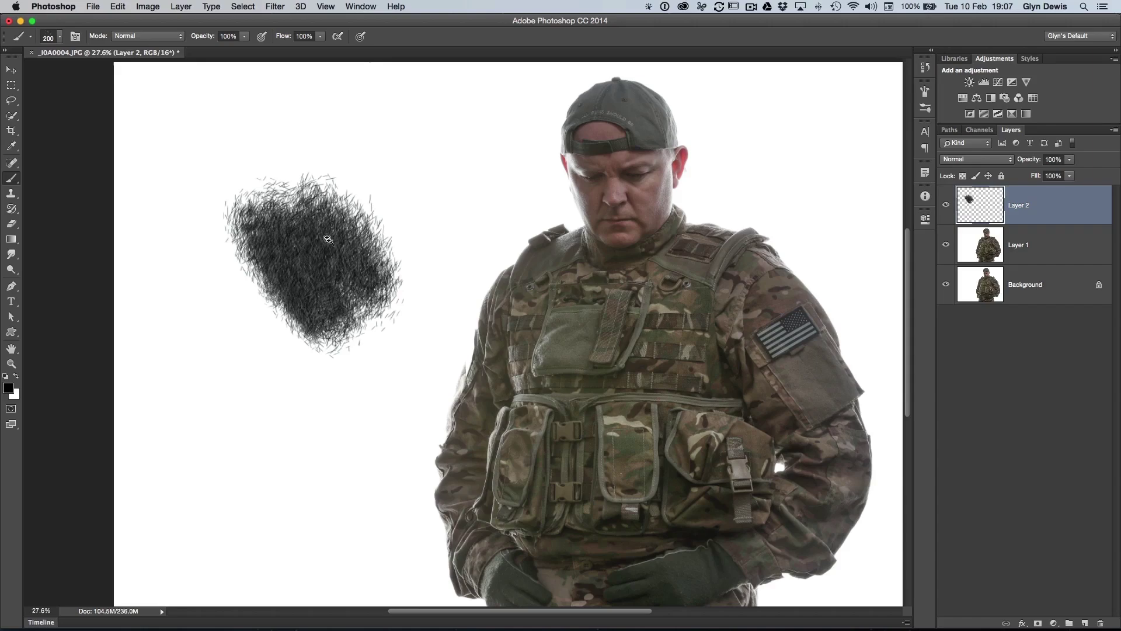
left_click_drag(329, 239, 349, 255)
mouse_move(462, 170)
left_mouse_down()
mouse_move(474, 191)
mouse_move(448, 218)
mouse_move(463, 235)
mouse_move(468, 214)
mouse_move(425, 287)
mouse_move(444, 274)
left_mouse_up()
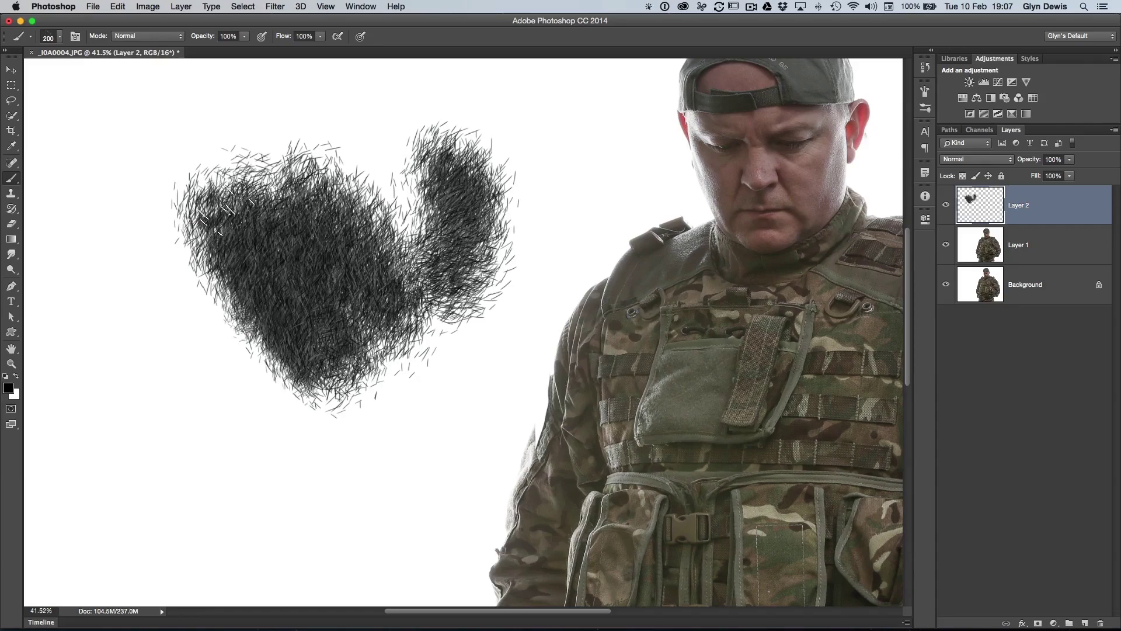
- Switch to Safari and bring up the Custom Brush Set 5 banner on the creatureartteacher.com home page
key("super+Tab")
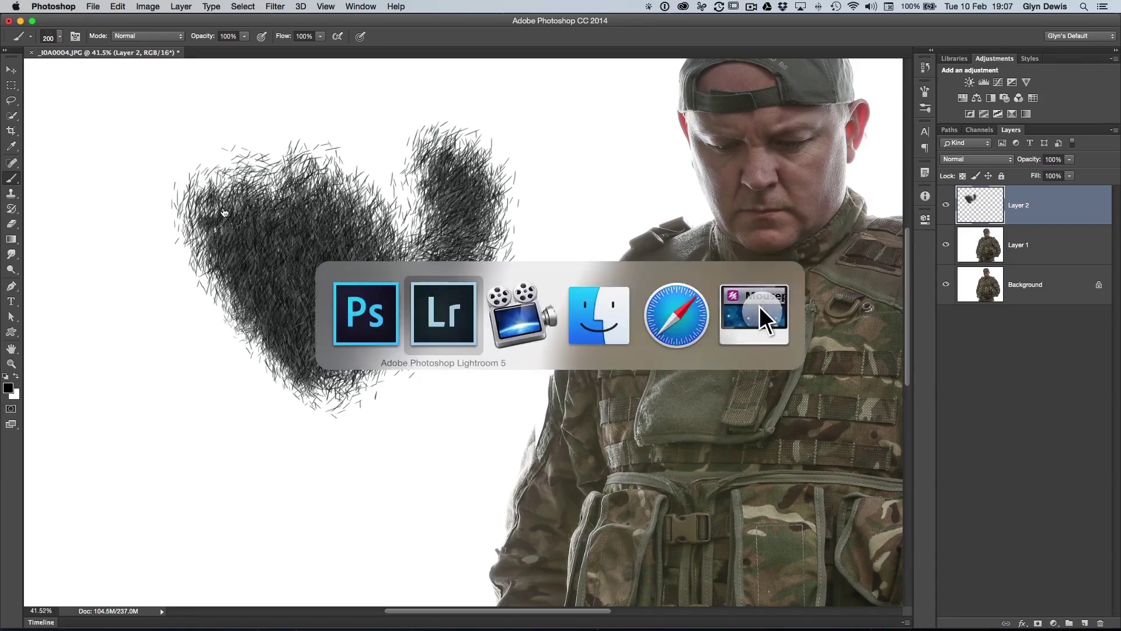
key("super+Tab")
key("super+Tab")
key("super+Tab")
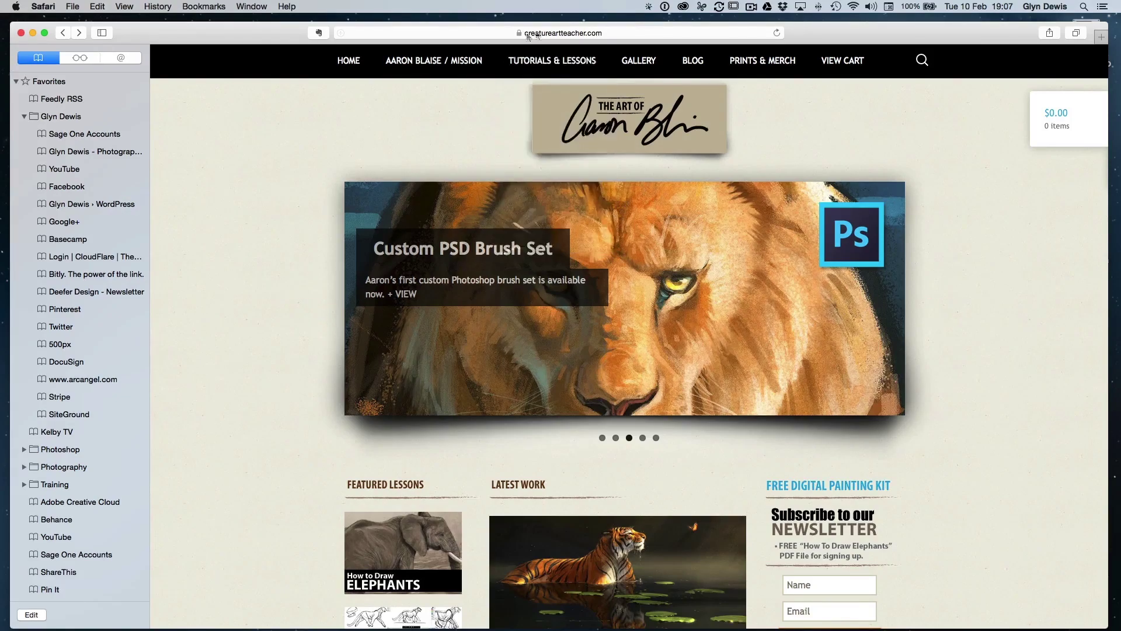
mouse_move(491, 252)
left_click(616, 437)
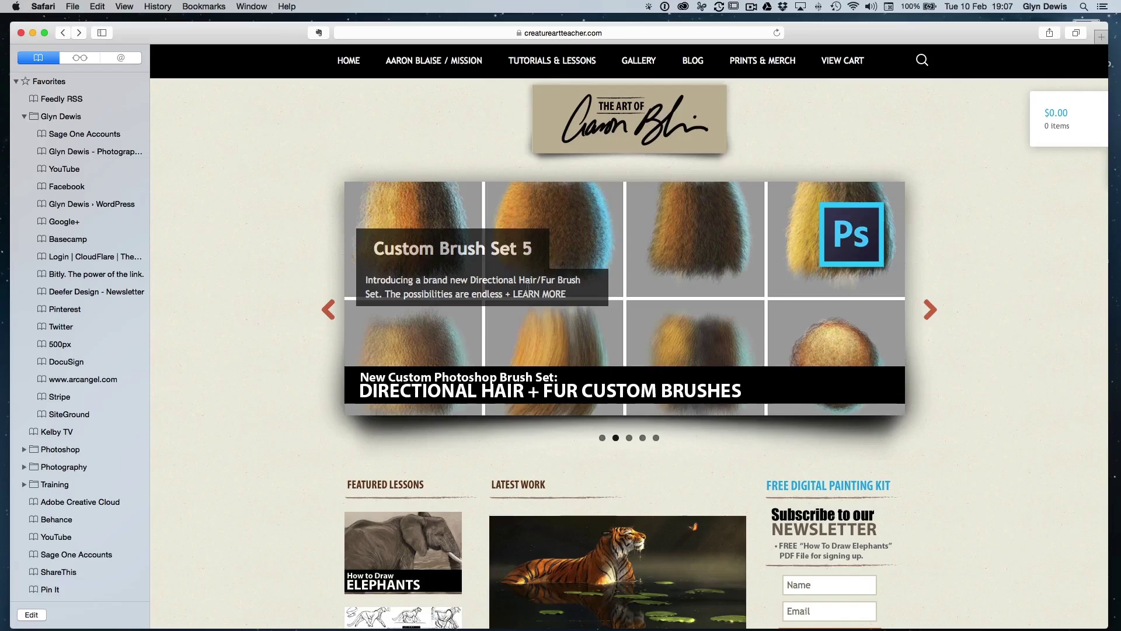
- Find Custom Photoshop Brushes - Set 5 (Directional Fur Brushes) among the Brush & Texture Sets and view its product page
mouse_move(555, 65)
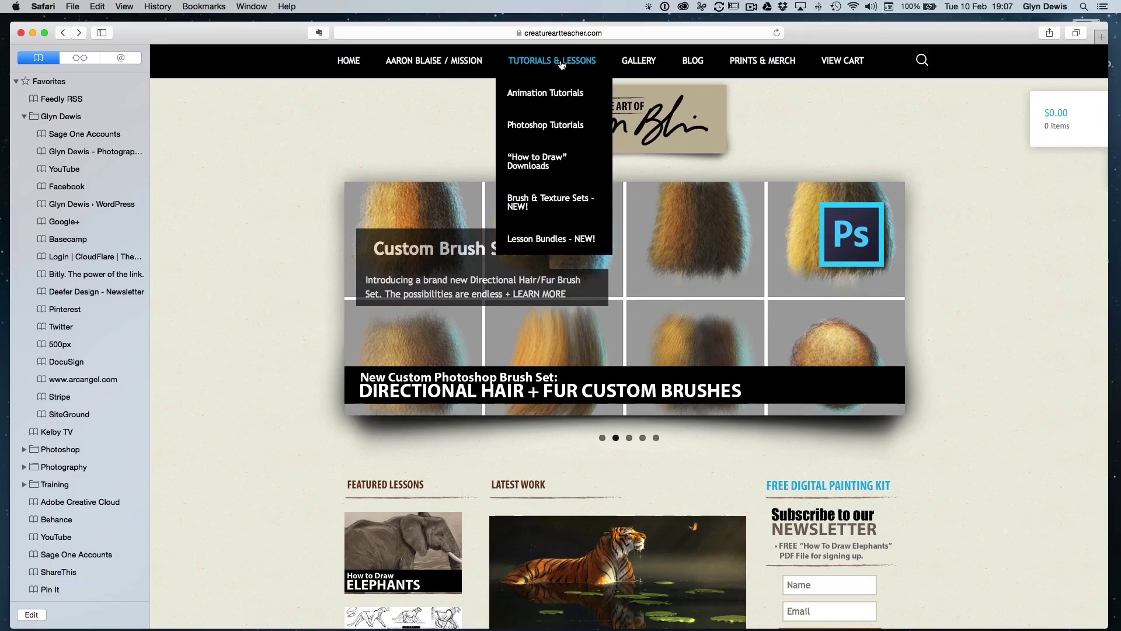
left_click(552, 199)
scroll(416, 502, "down", 10)
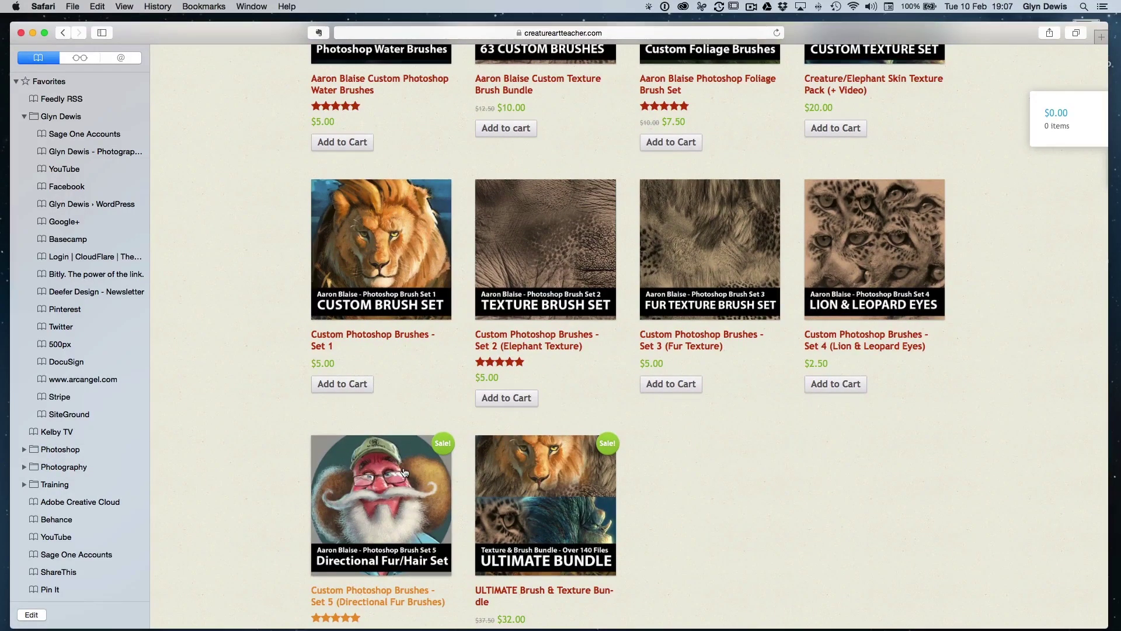
left_click(374, 503)
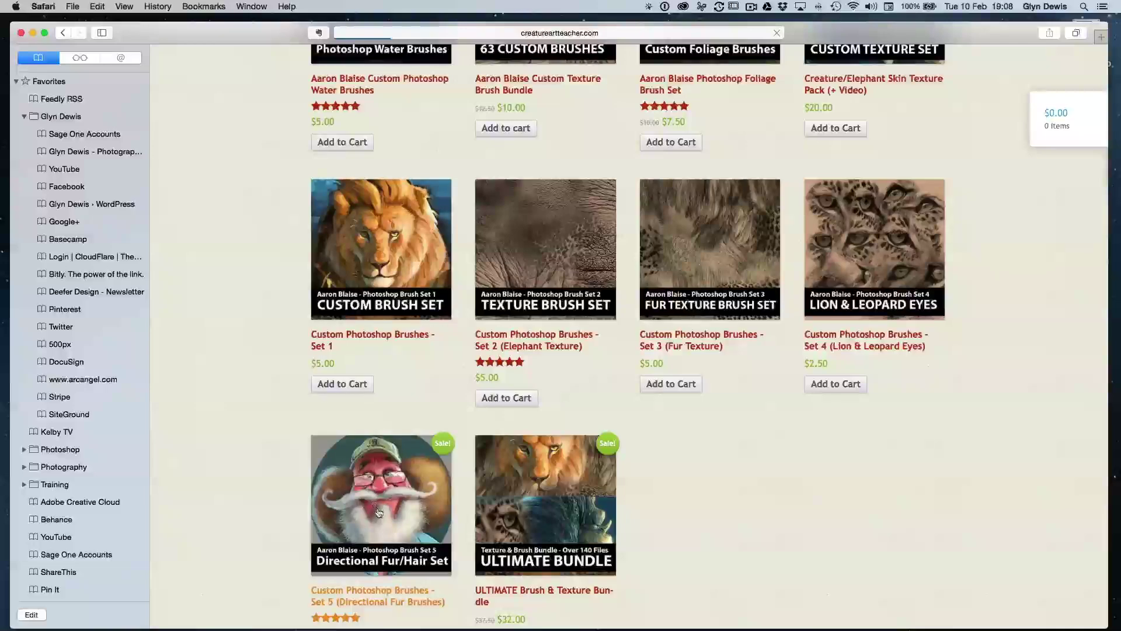
scroll(327, 342, "down", 10)
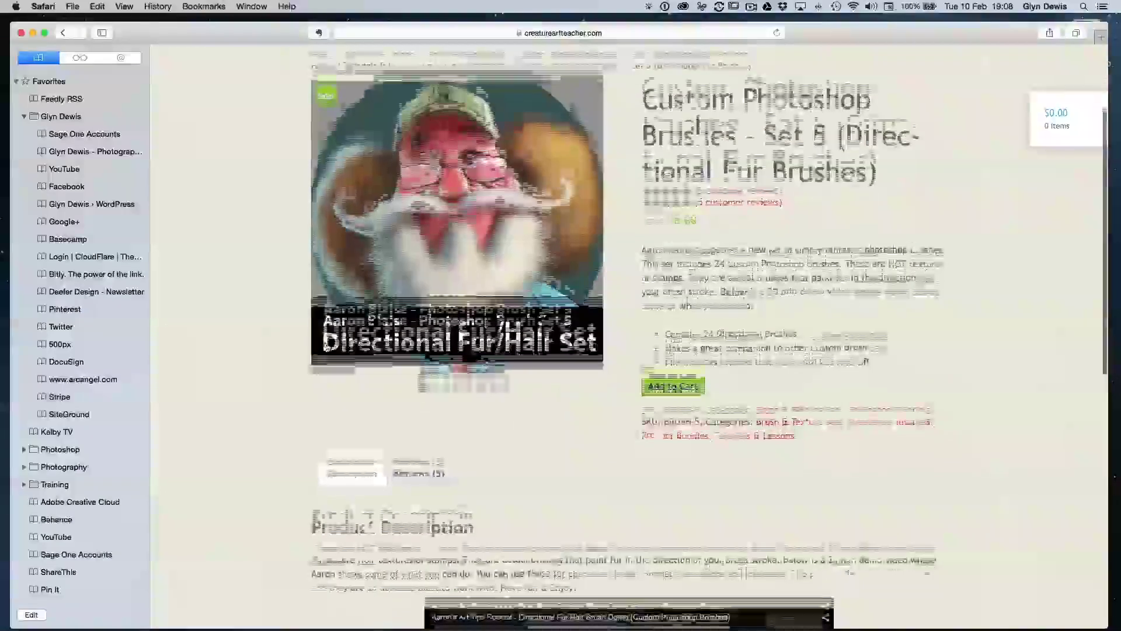